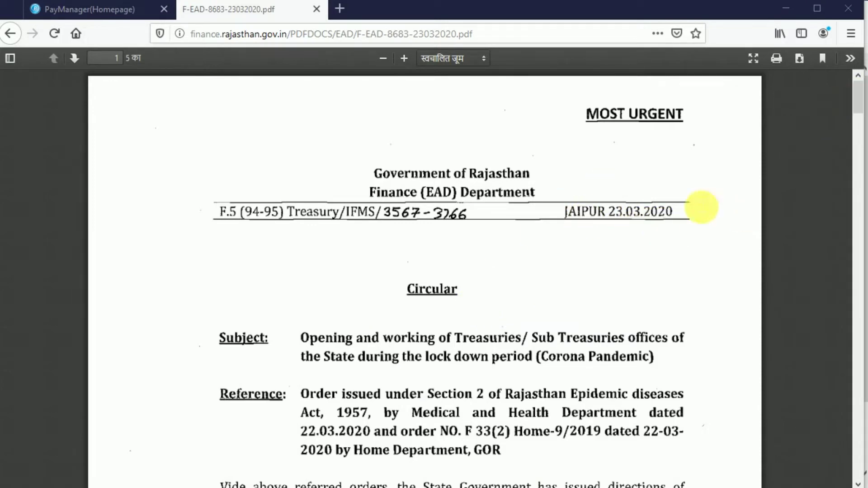
Read the lockdown circular to page 3, highlighting the ban on physical bill submission, then return to PayManager
left_click_drag(852, 94, 865, 207)
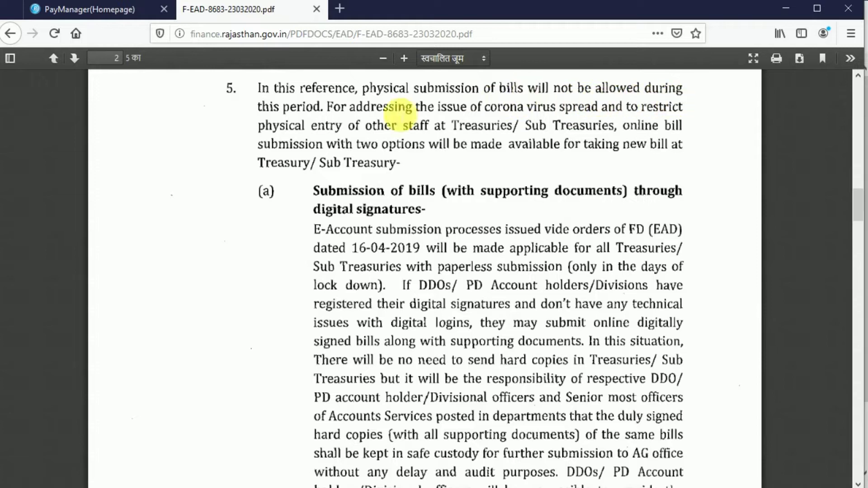
left_click_drag(259, 87, 316, 115)
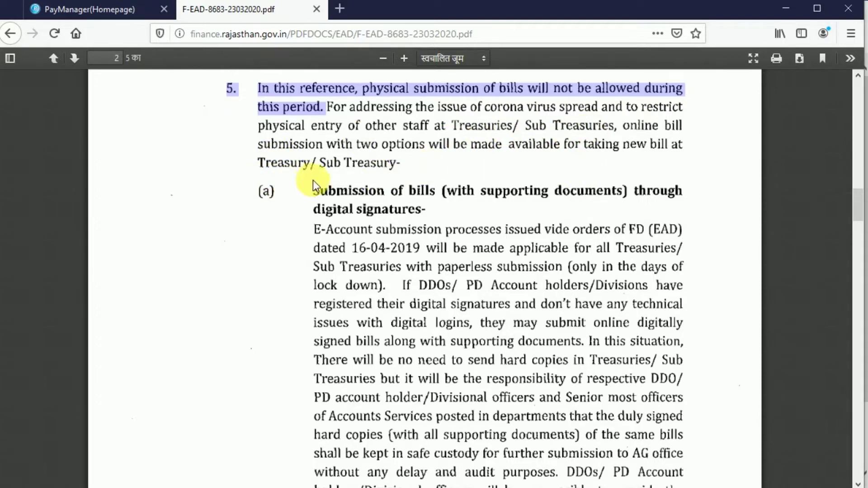
left_click_drag(858, 206, 855, 213)
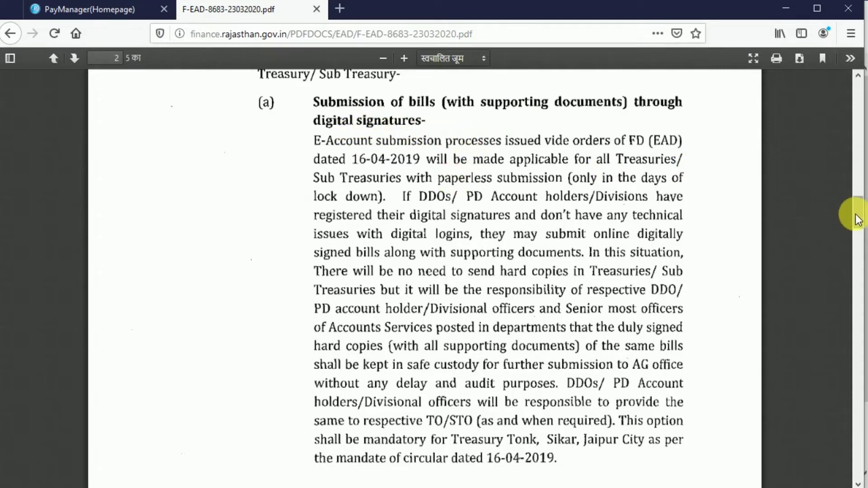
left_click_drag(855, 215, 849, 258)
scroll(859, 225, "down", 1)
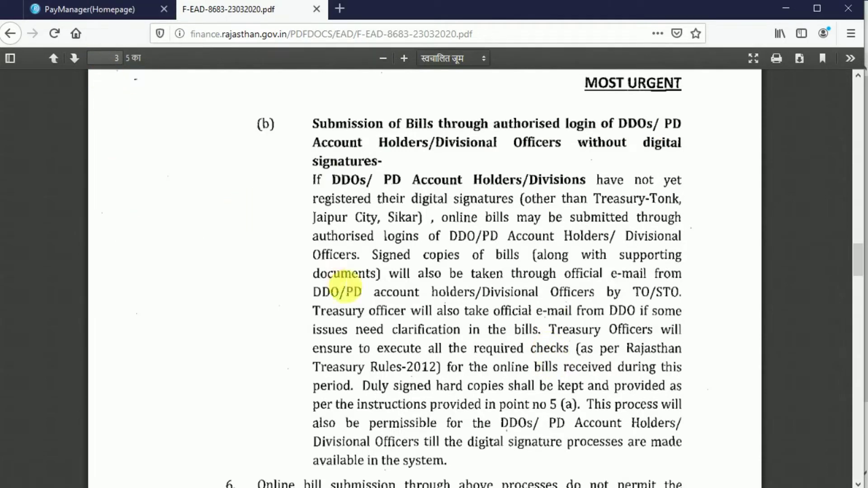
left_click(106, 9)
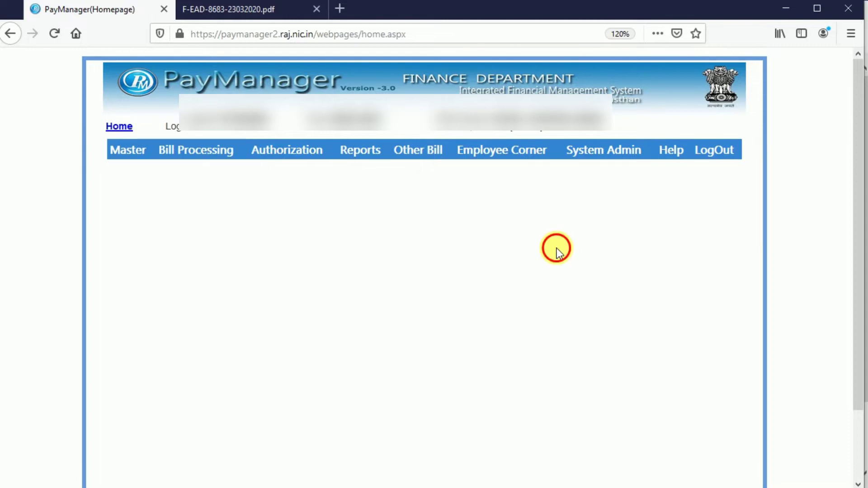
Open Bill No Allocation and choose to allocate a new bill
mouse_move(221, 156)
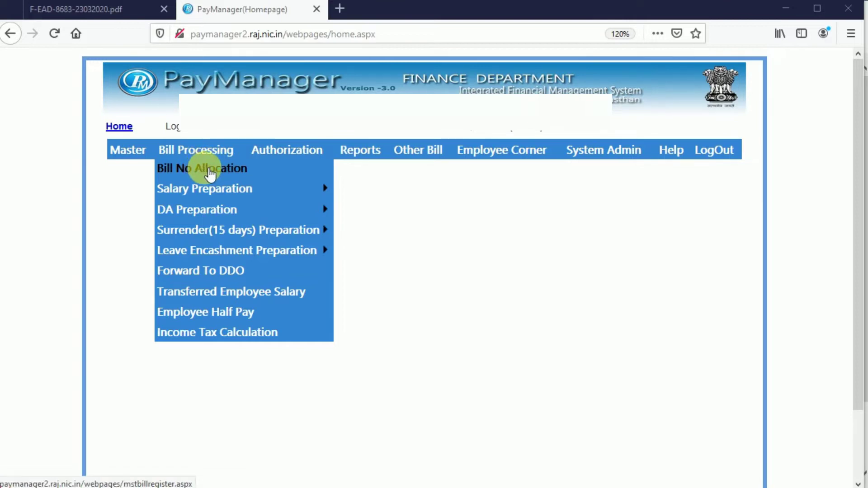
left_click(208, 171)
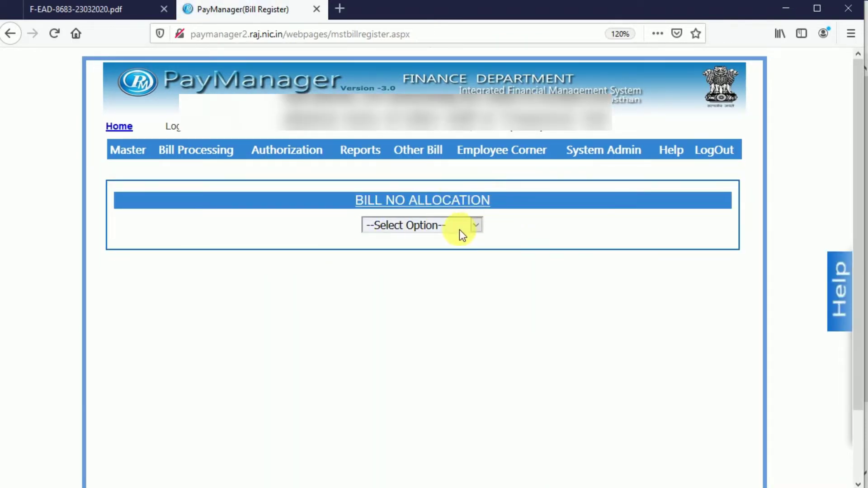
left_click(478, 226)
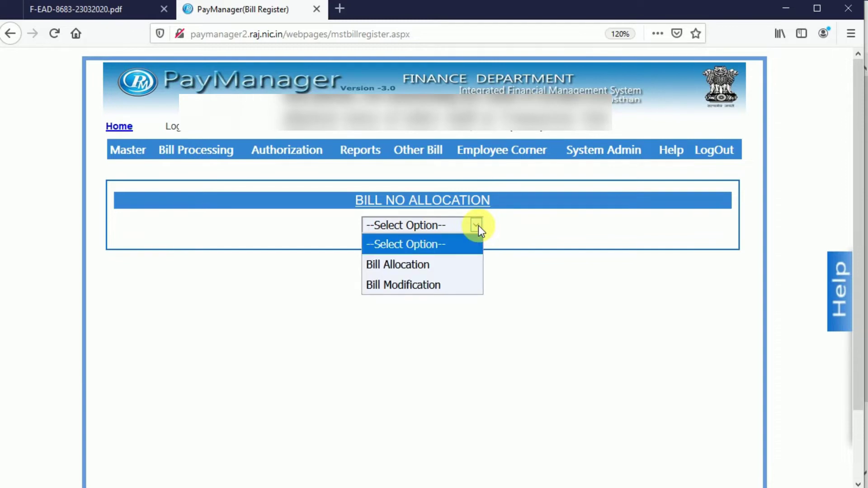
left_click(389, 265)
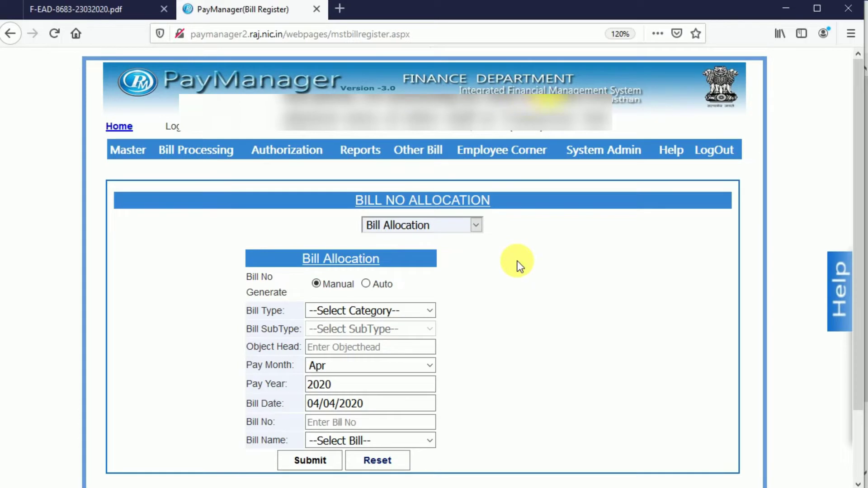
scroll(837, 172, "down", 2)
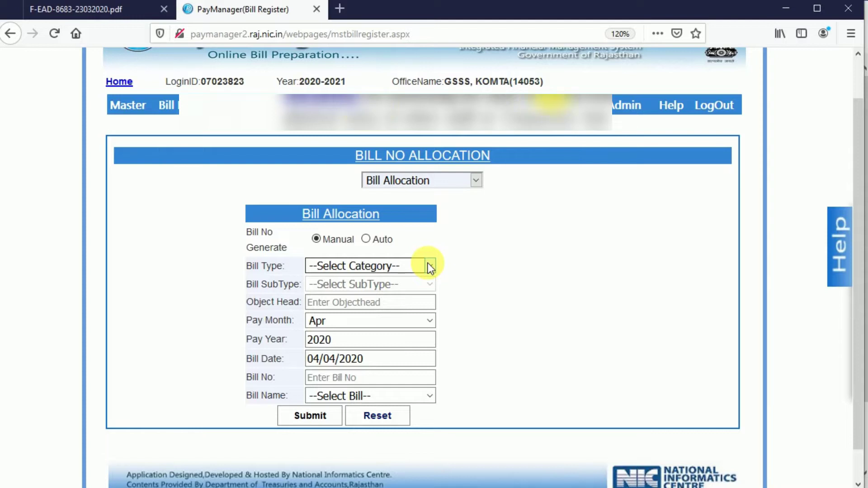
Set bill type Salary, subtype Regular and object head 01
left_click(428, 264)
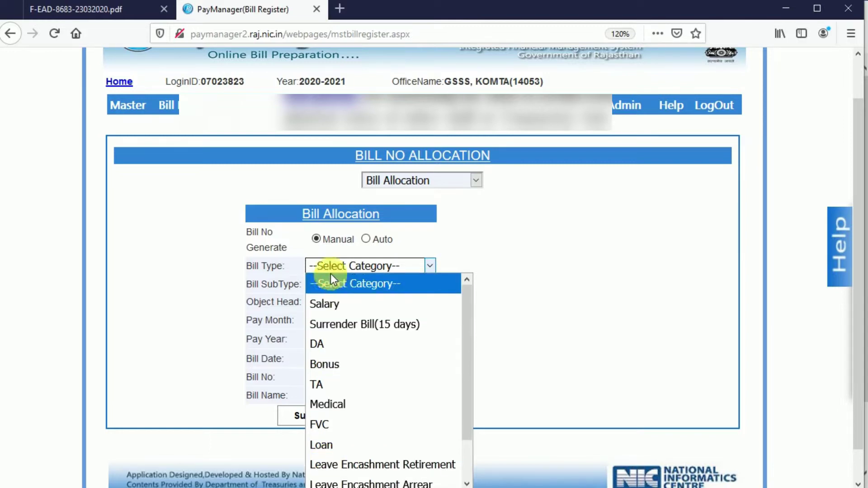
left_click(327, 305)
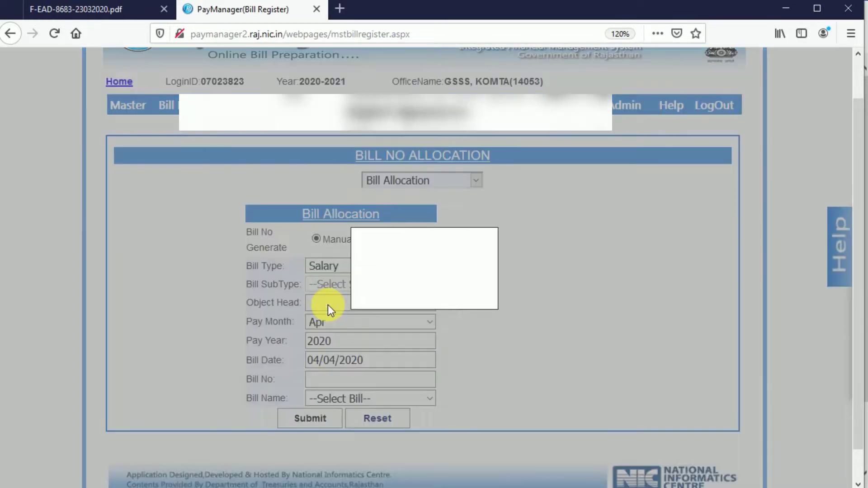
left_click(362, 329)
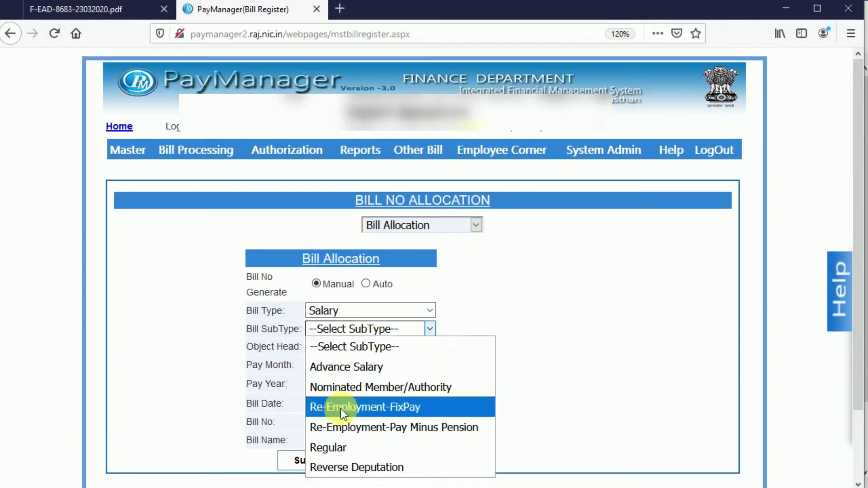
left_click(328, 447)
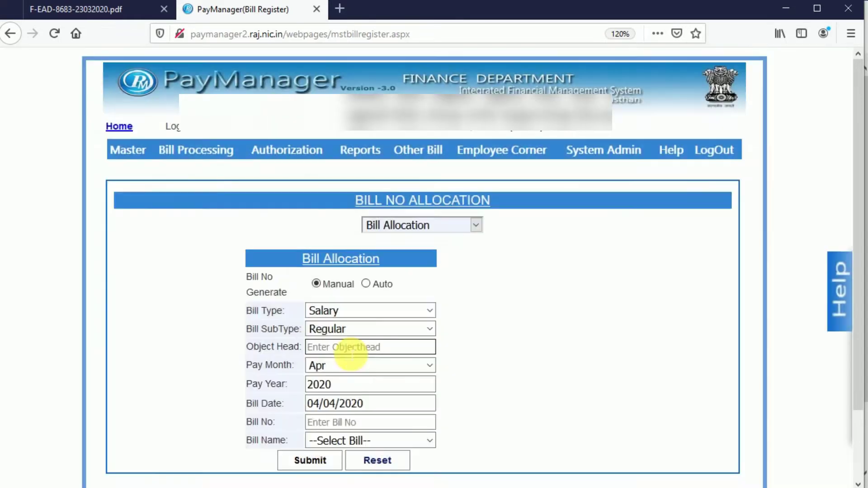
left_click(353, 355)
type("01")
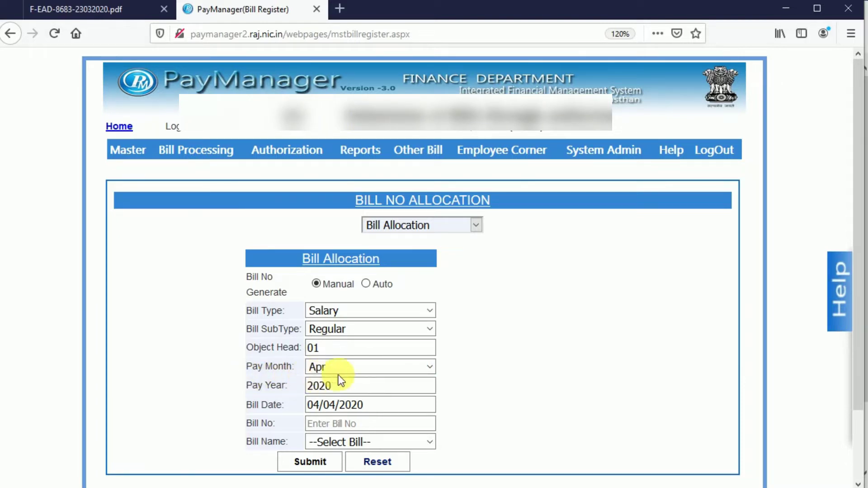
Set pay month Feb, pay year 2020 and bill number 1
left_click(430, 367)
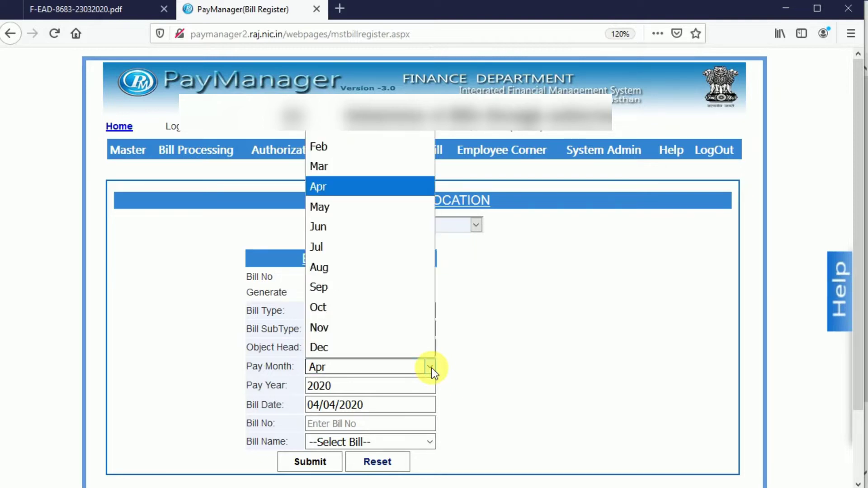
left_click(342, 152)
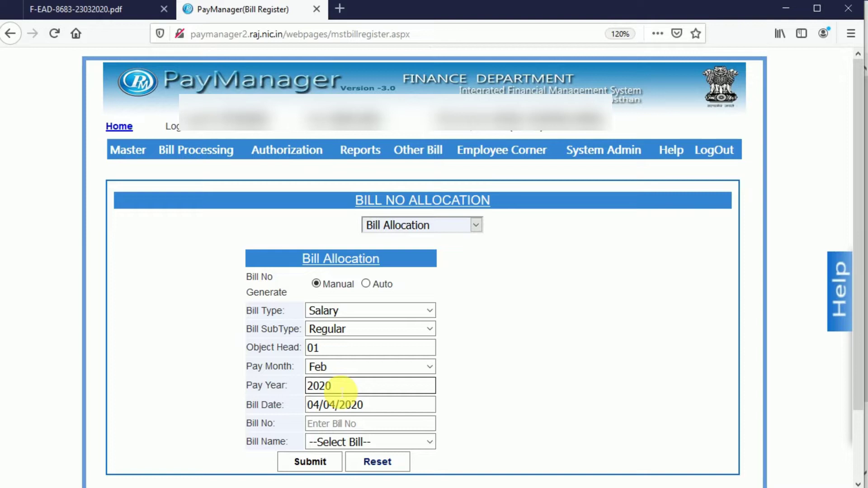
key("BackSpace")
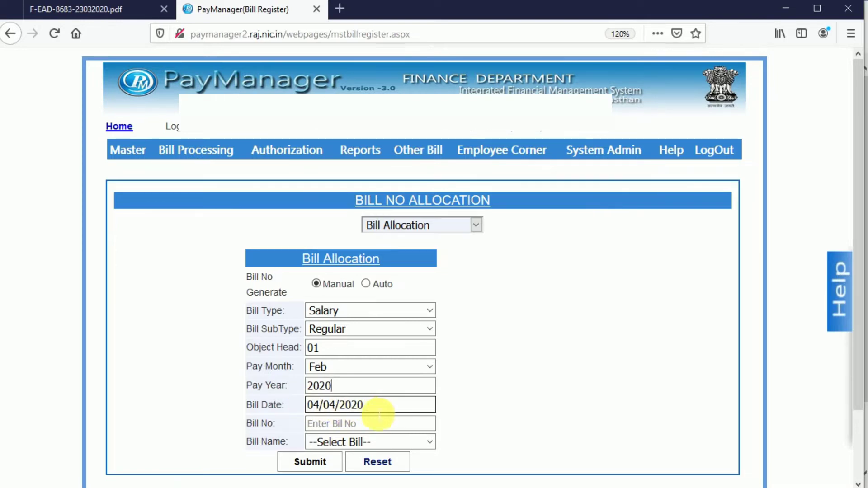
left_click(331, 425)
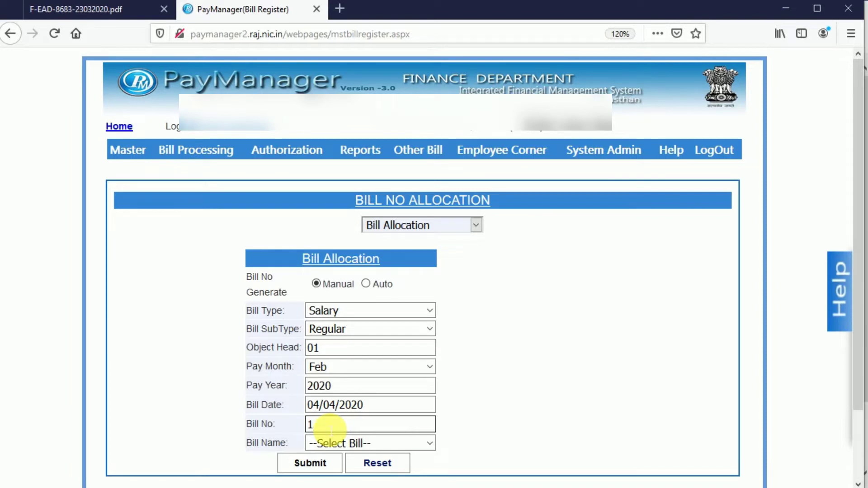
Choose bill name PEEO CA3, submit, and acknowledge the success message
left_click(429, 444)
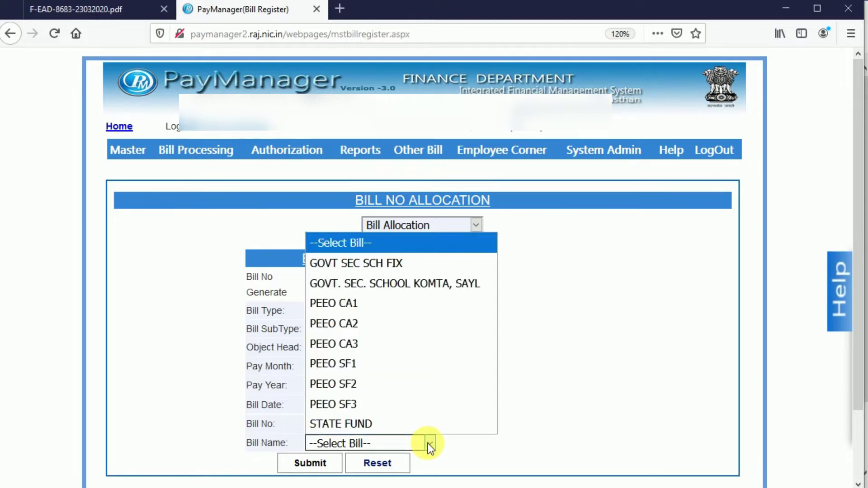
left_click(338, 347)
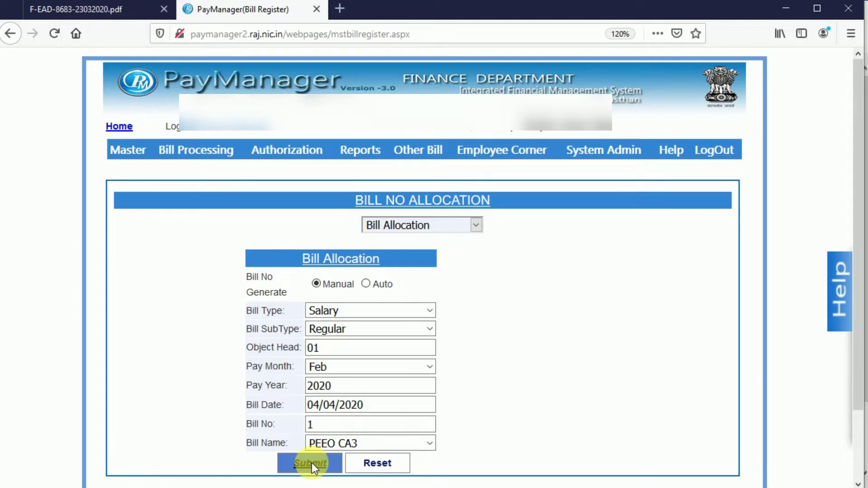
left_click(311, 463)
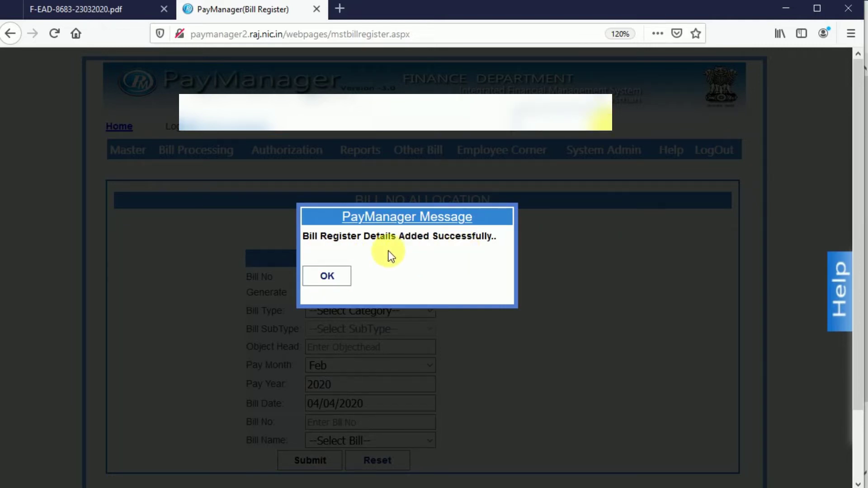
left_click(329, 279)
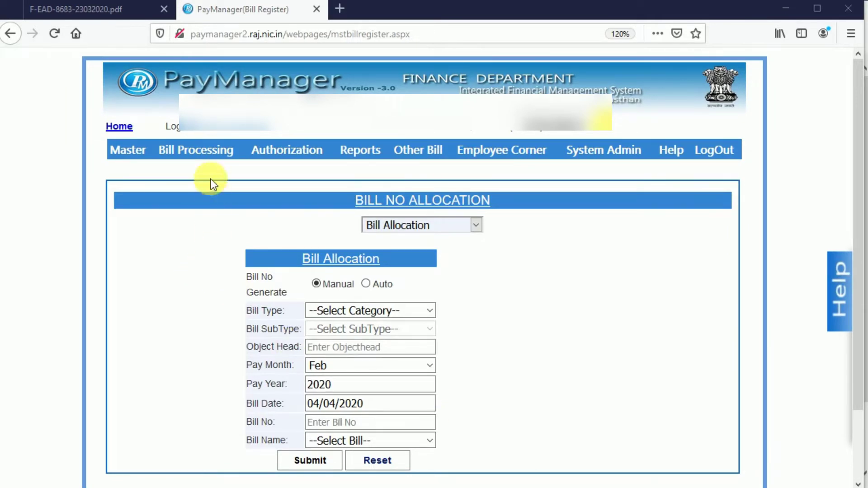
Open Employee Pay Details filtered to February 2020 and group PEEO CA3
mouse_move(211, 150)
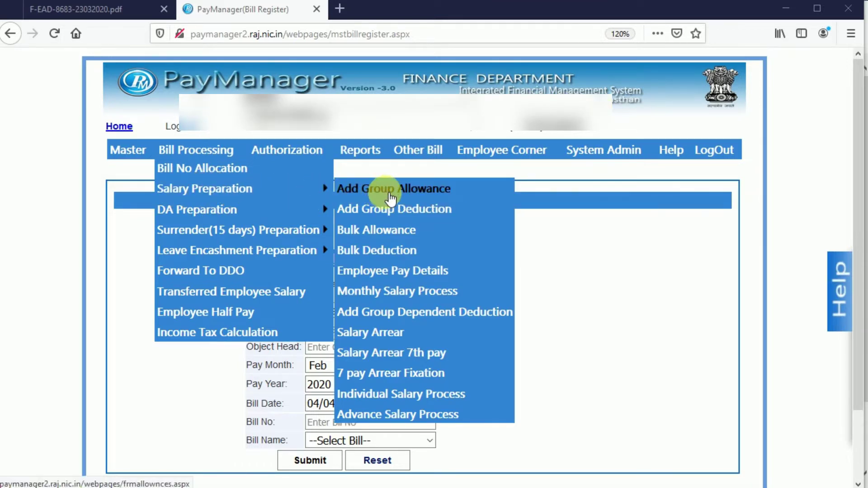
left_click(393, 277)
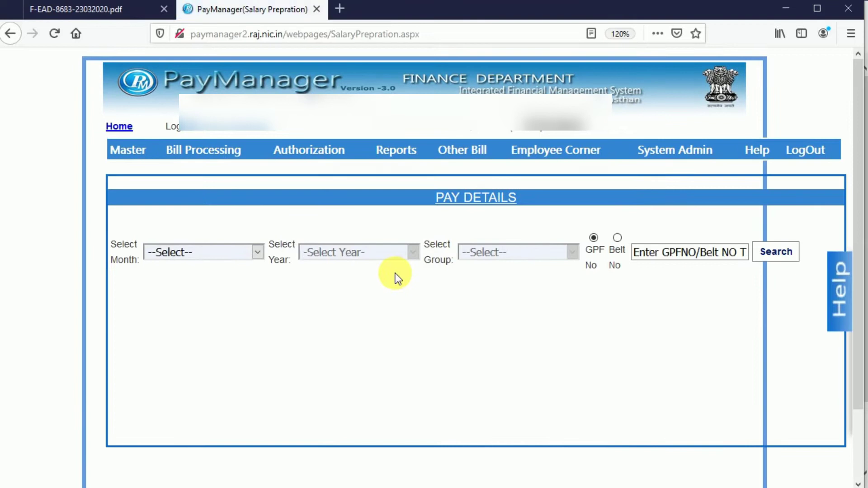
left_click(262, 253)
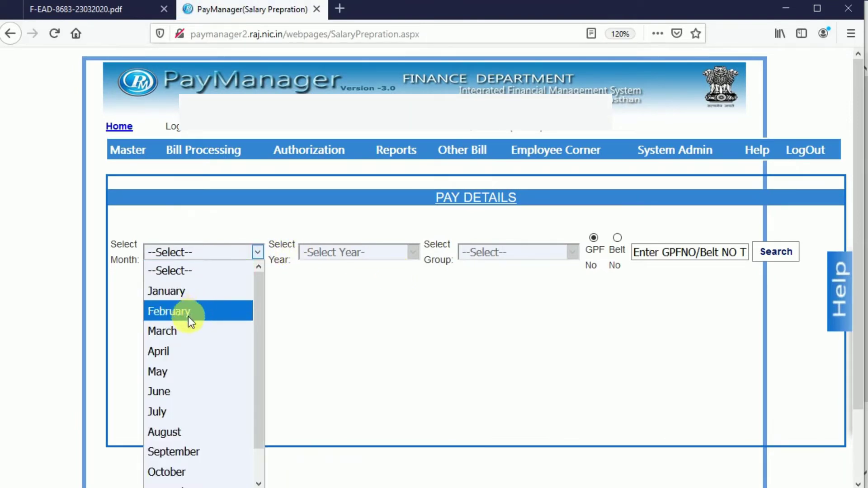
left_click(218, 315)
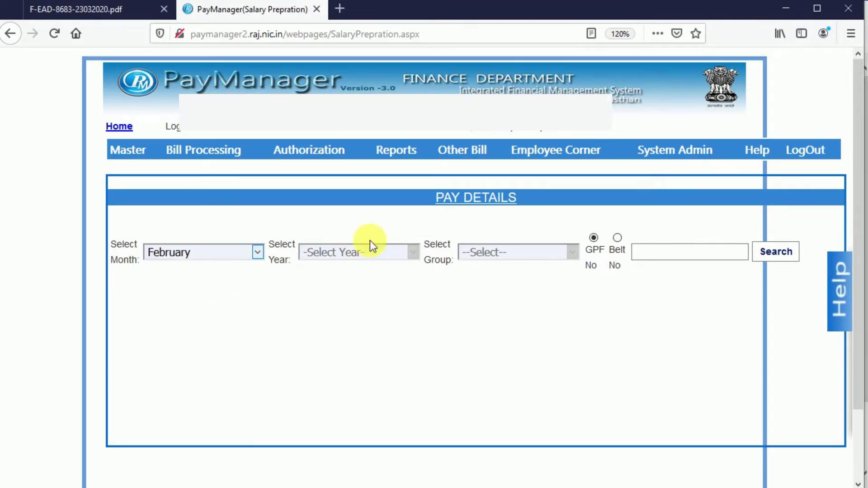
left_click(367, 252)
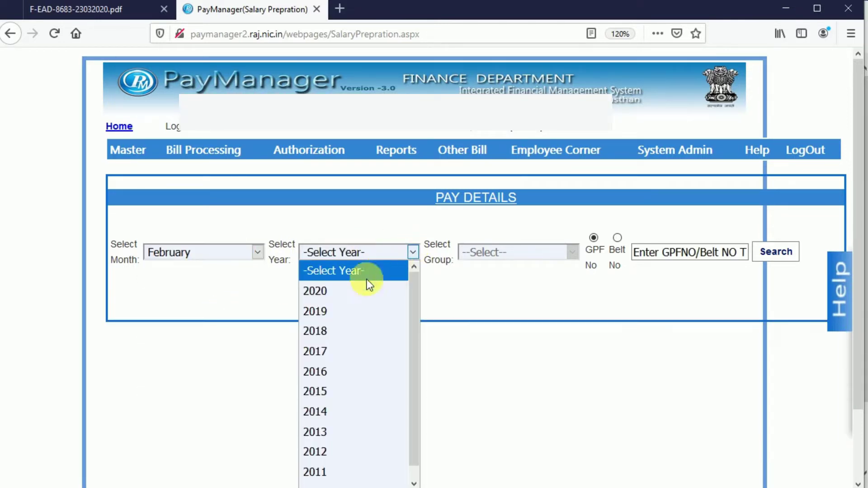
left_click(327, 291)
left_click(560, 252)
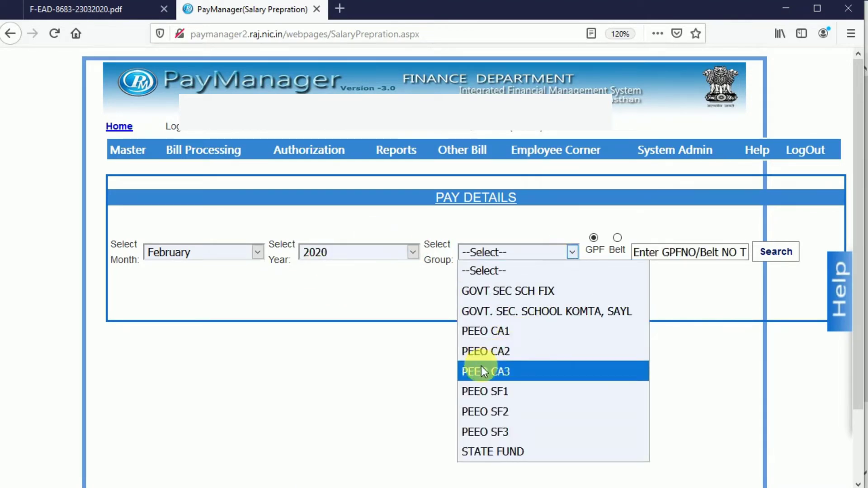
left_click(506, 372)
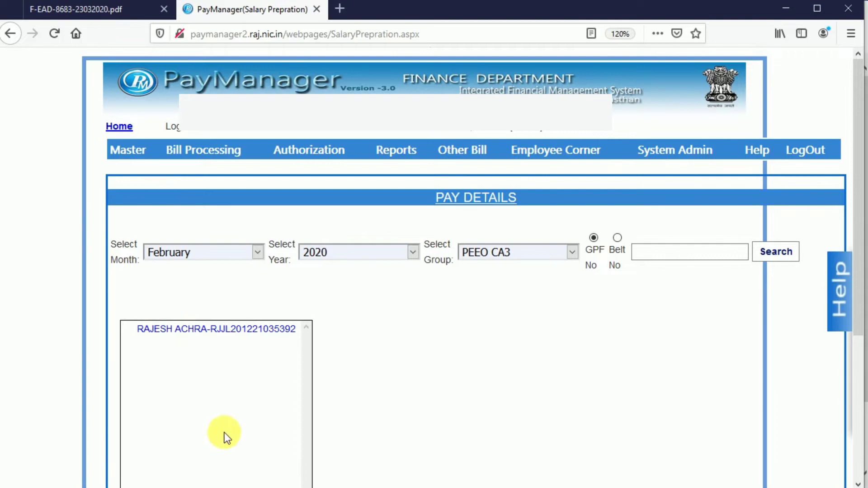
Open the employee's pay details and set the DA allowance to a fixed 4692
left_click(174, 330)
scroll(460, 204, "down", 5)
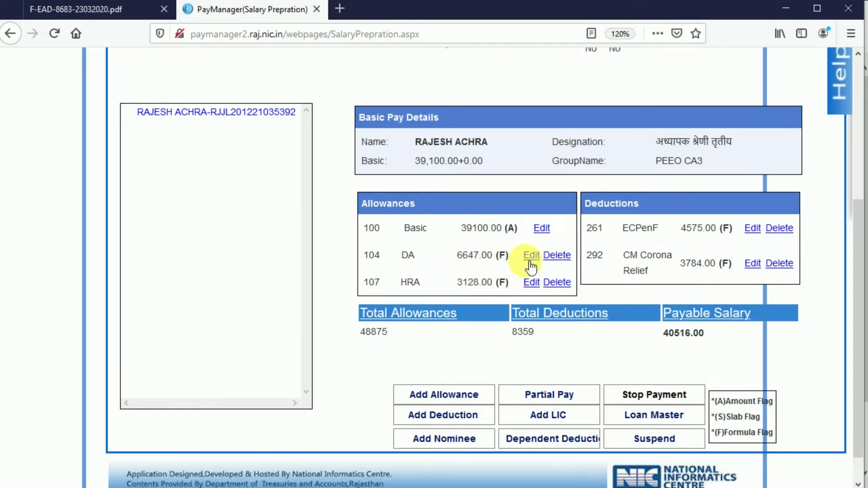
left_click(532, 256)
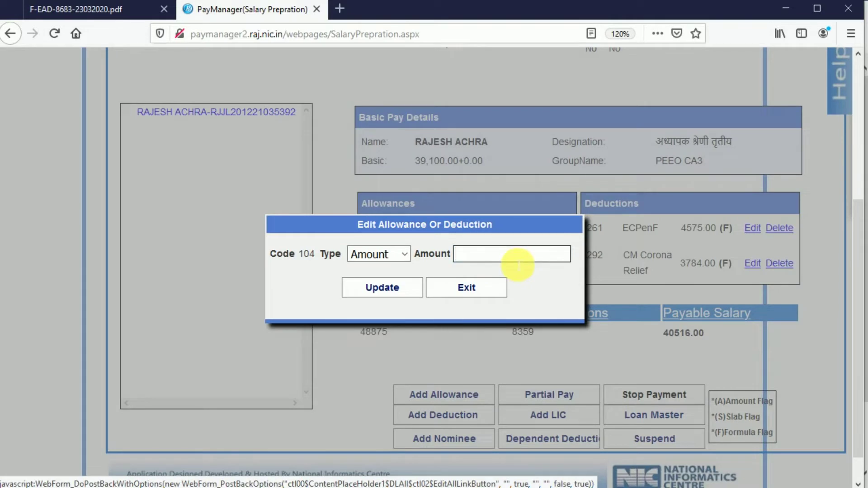
type("4692")
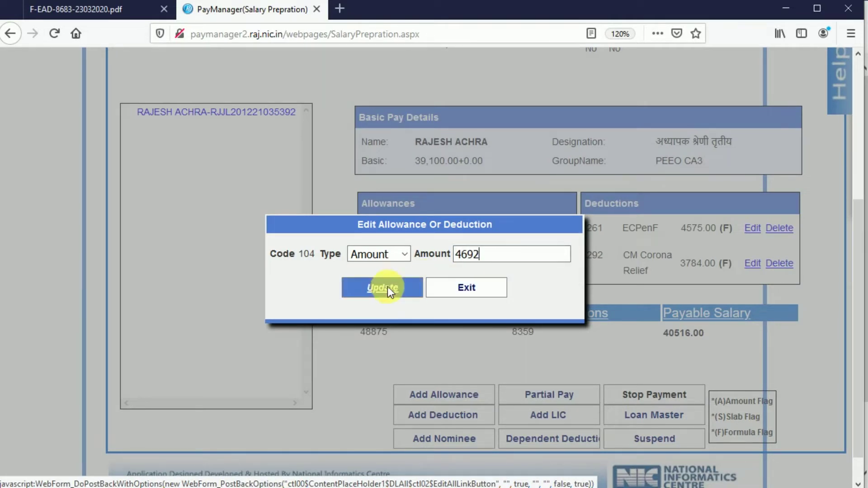
left_click(467, 289)
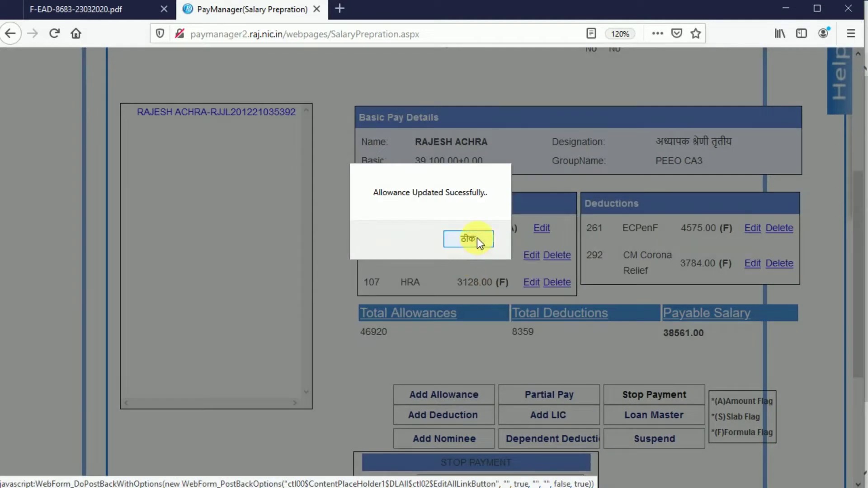
left_click(476, 238)
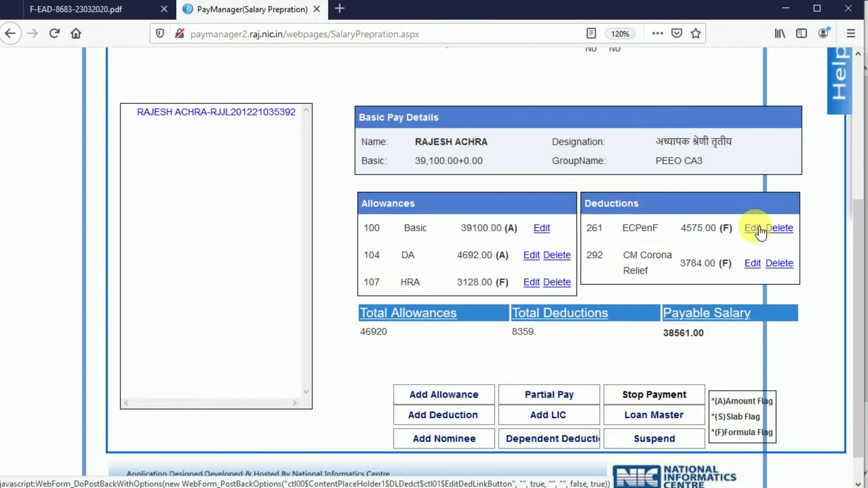
Switch the ECPenF deduction to Formula (4379) and open the Add New Deduction panel
left_click(761, 231)
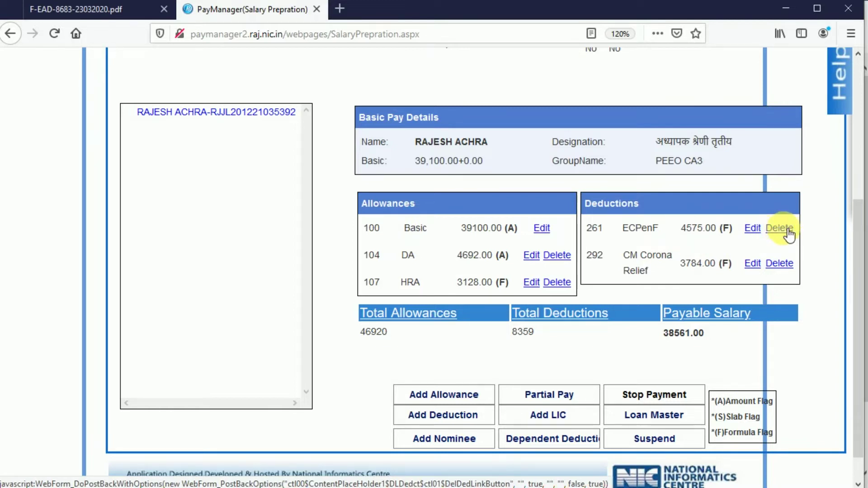
left_click(379, 254)
left_click(375, 292)
left_click(532, 261)
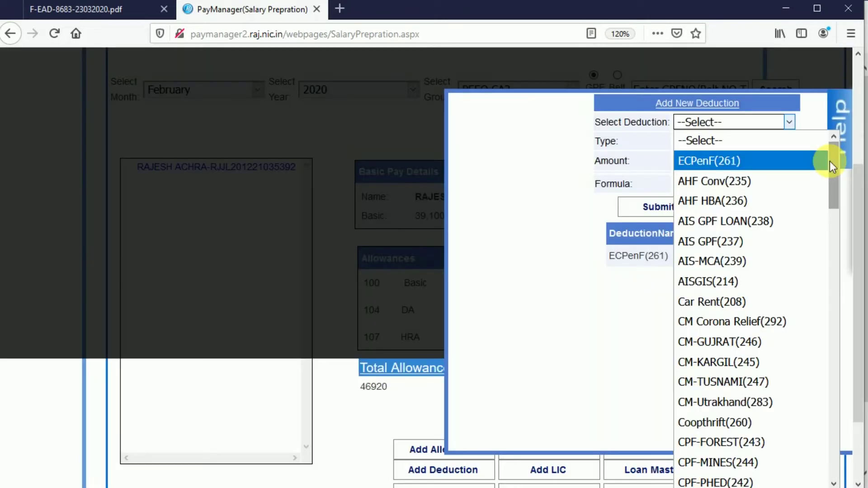
mouse_move(829, 161)
left_mouse_down()
mouse_move(850, 229)
mouse_move(866, 441)
left_mouse_up()
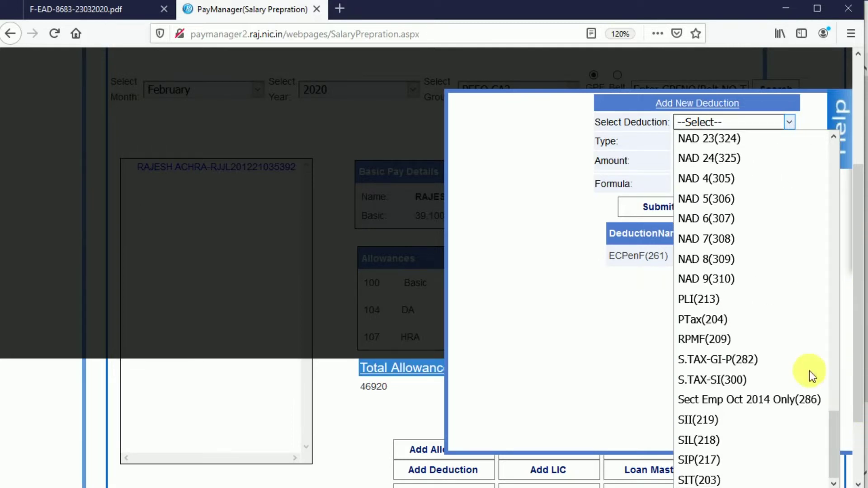
Add SIP(217) as a fixed 1300 deduction, making payable salary 41241
left_click(714, 460)
left_click(733, 140)
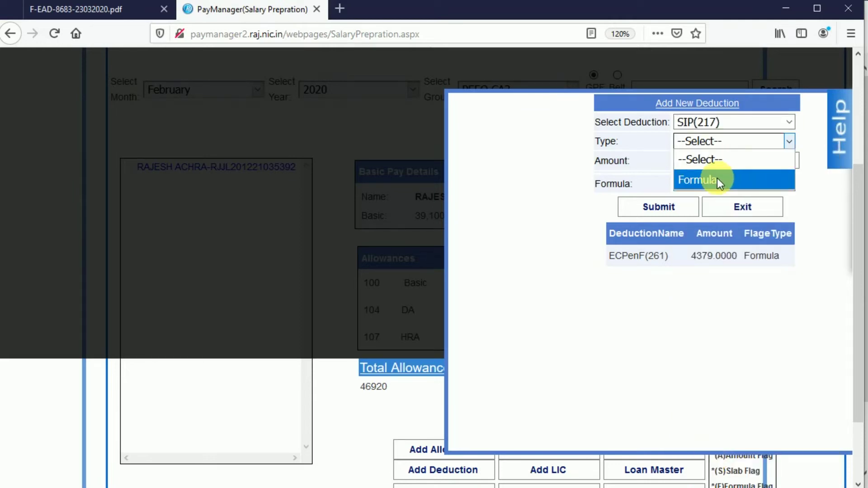
left_click(737, 171)
type("130")
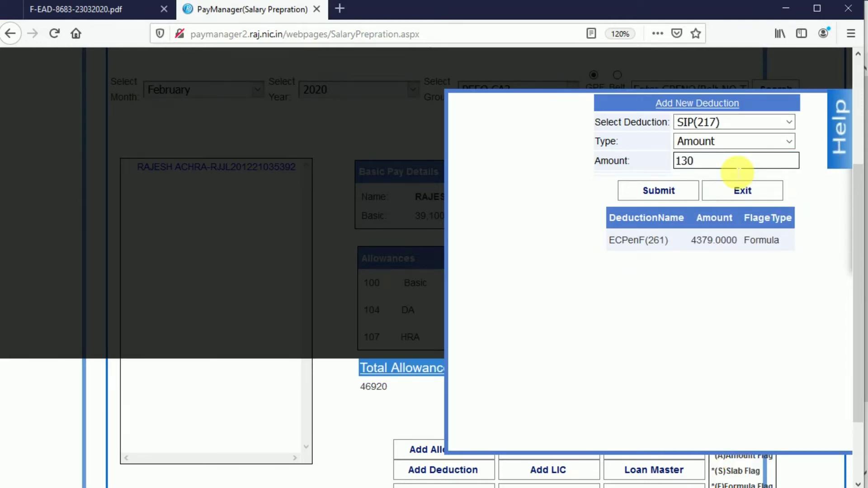
type("0")
left_click(661, 191)
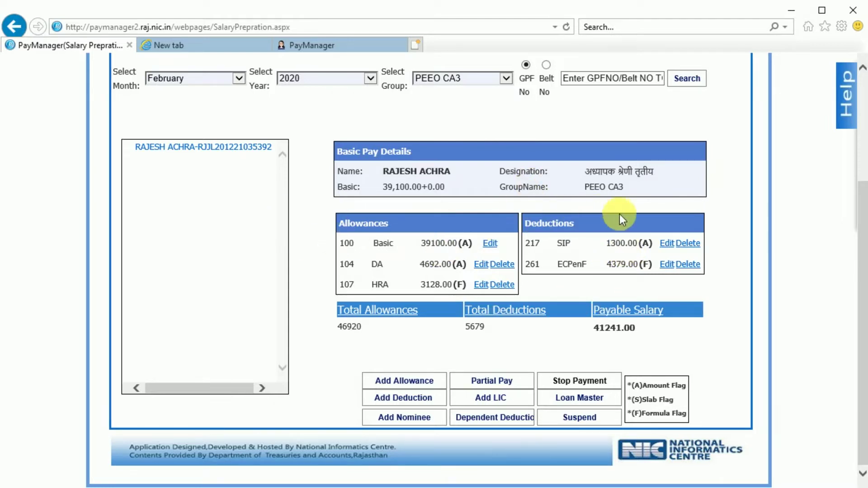
mouse_move(861, 279)
left_mouse_down()
mouse_move(866, 167)
mouse_move(864, 280)
left_mouse_up()
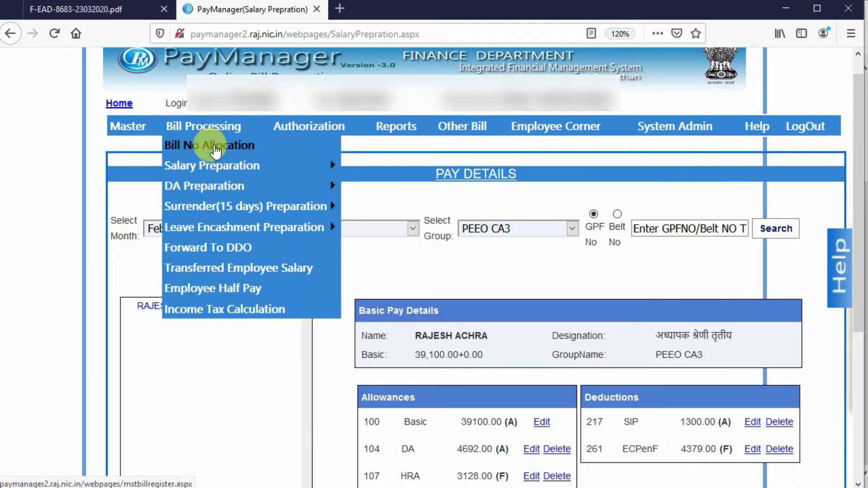
Go to Bill Processing > Salary Preparation > Monthly Salary Process
mouse_move(217, 169)
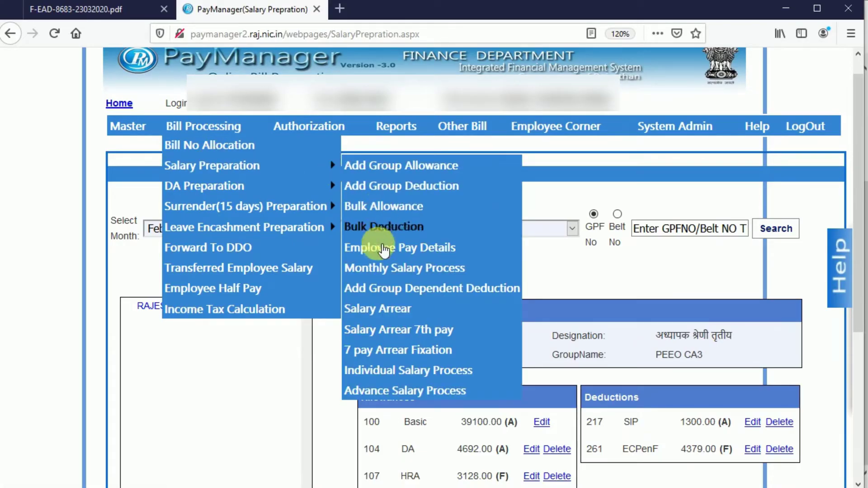
left_click(565, 175)
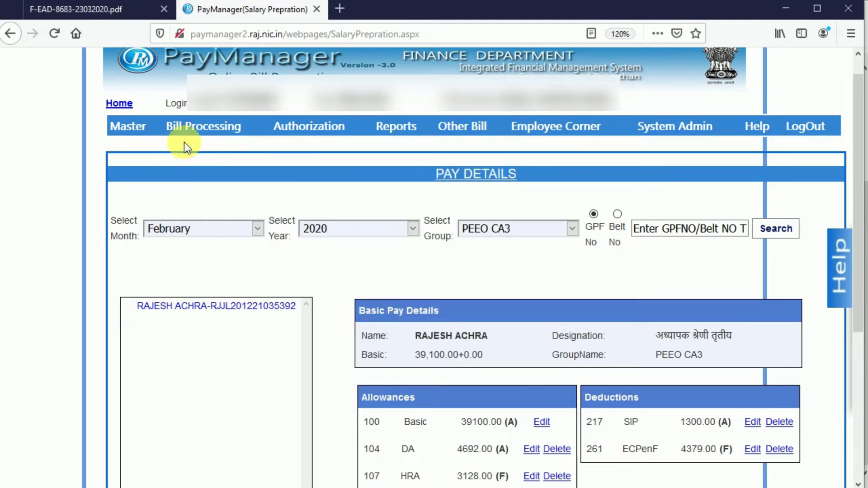
mouse_move(188, 130)
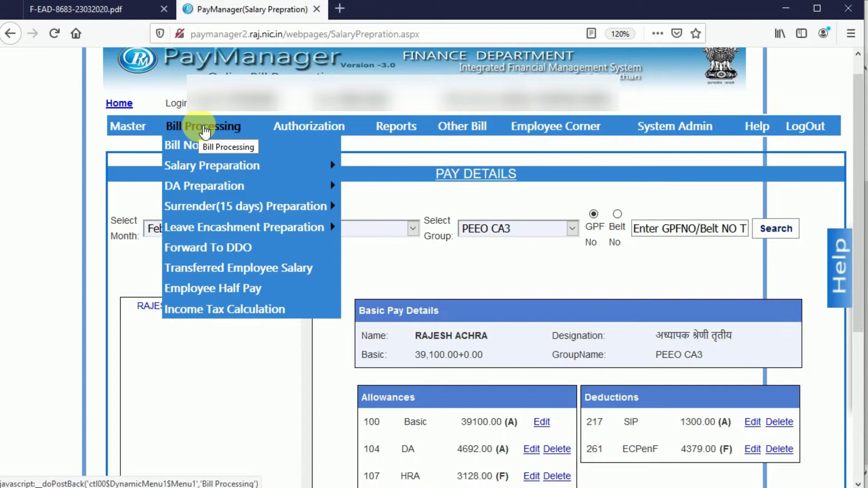
mouse_move(207, 168)
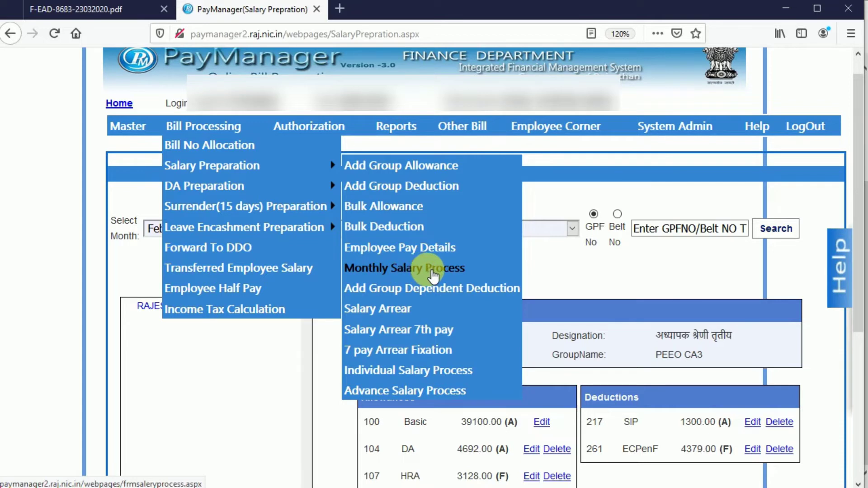
left_click(437, 271)
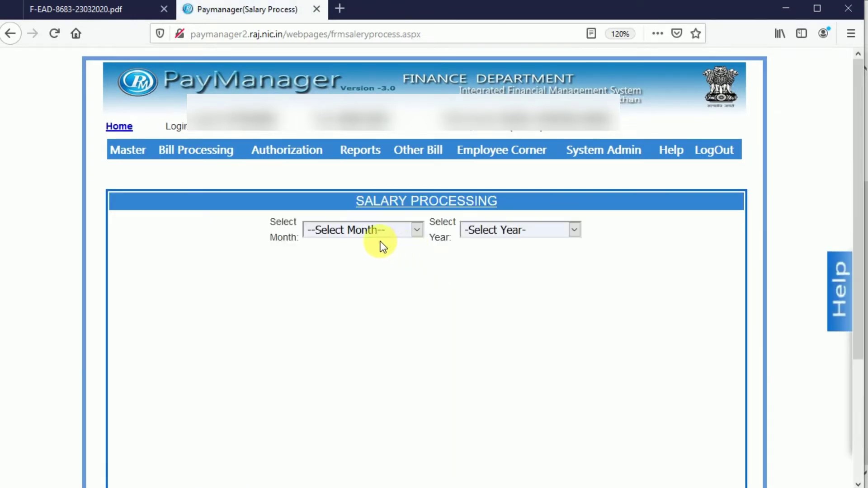
Select February 2020, tick bill PEEO CA3, and acknowledge the 'Salary Processed Already' alert
left_click(413, 232)
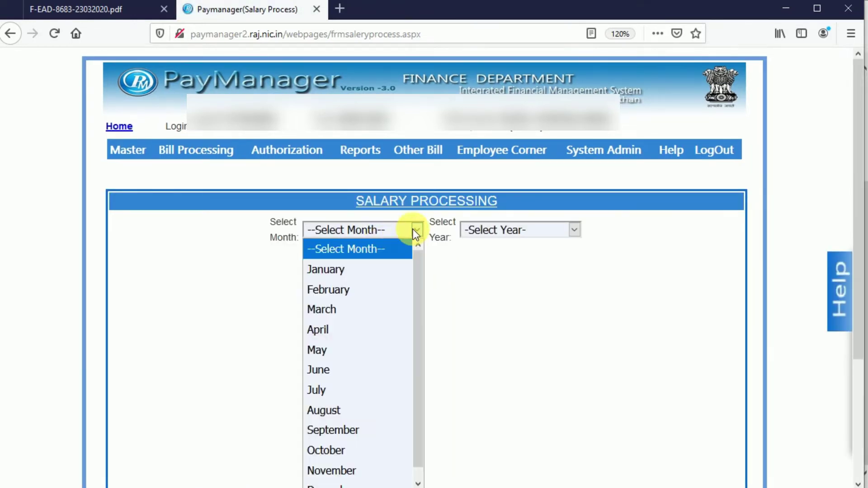
left_click(339, 294)
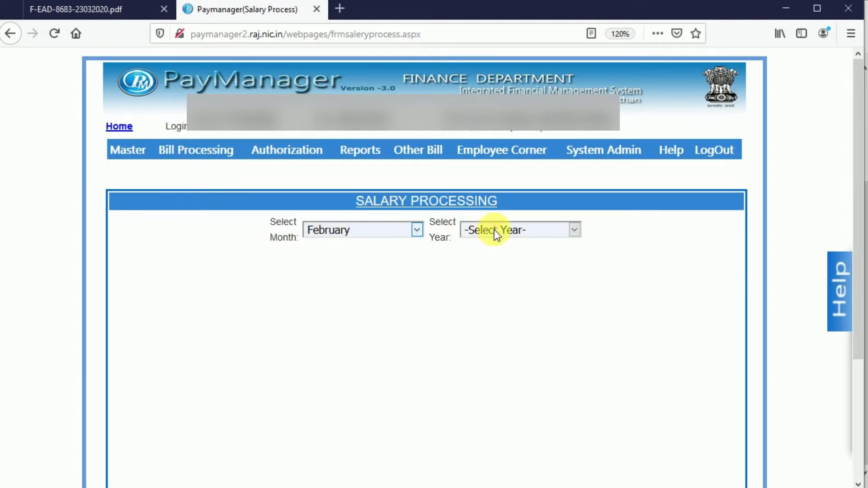
left_click(502, 230)
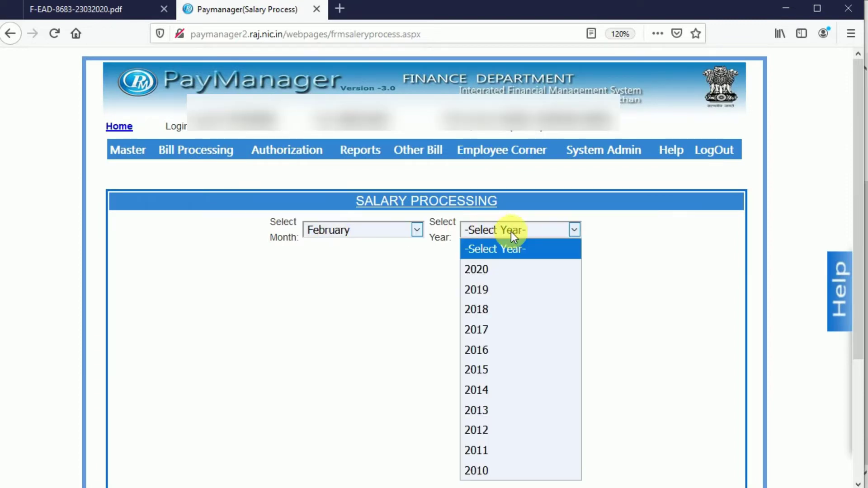
left_click(490, 270)
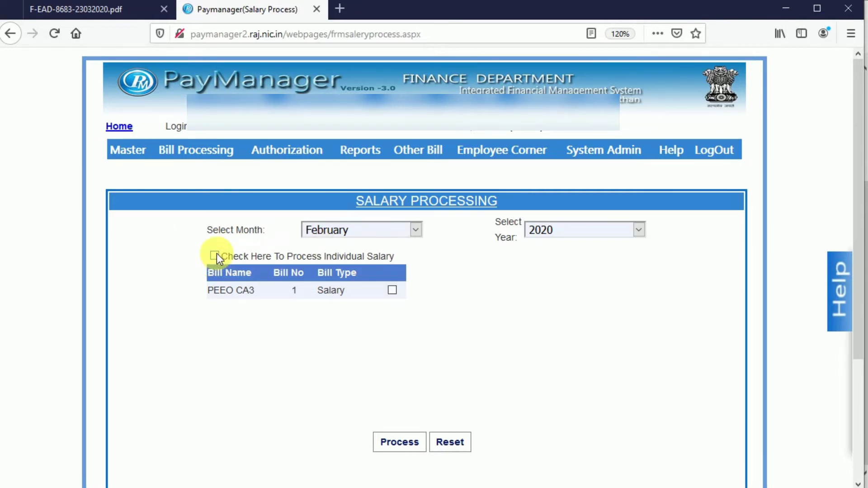
left_click(392, 290)
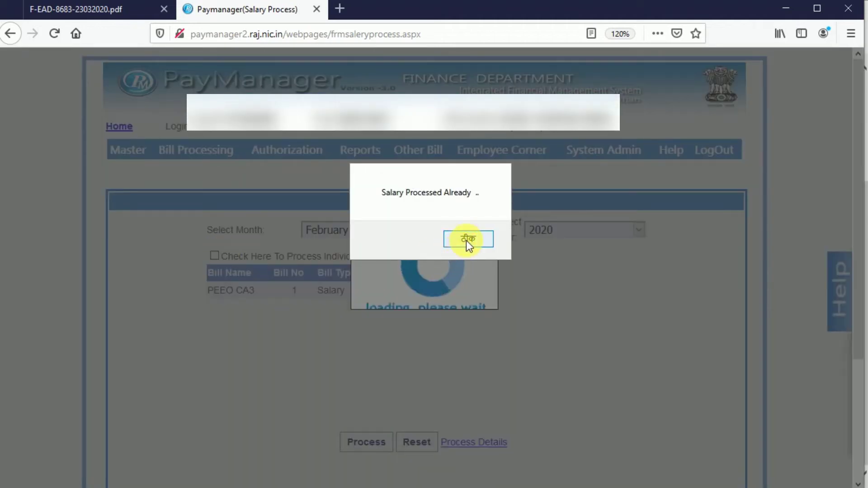
left_click(468, 238)
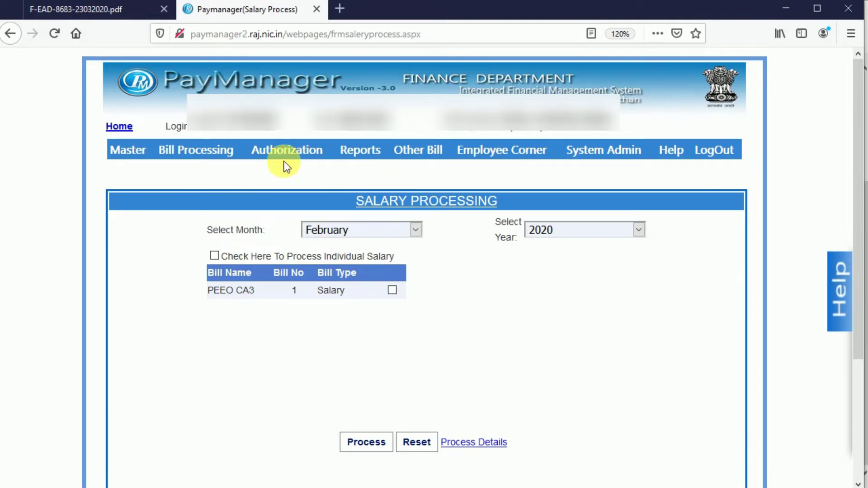
mouse_move(284, 156)
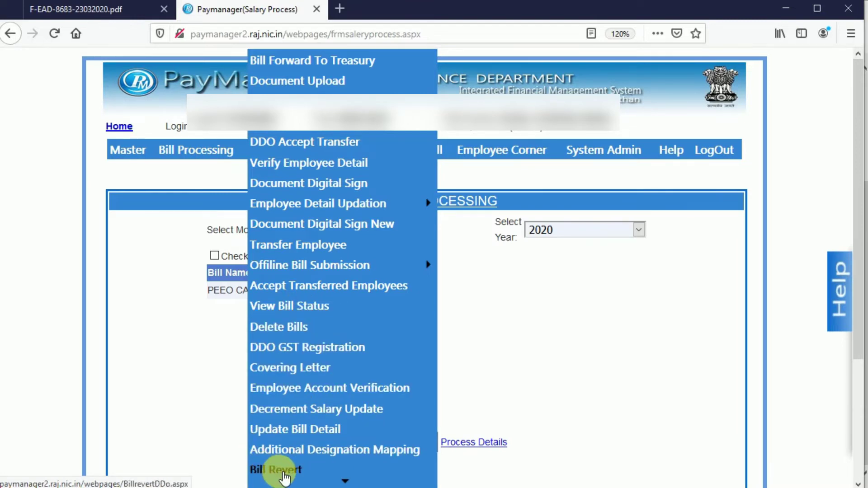
On Revert Bill, search manually for the February 2020 Salary bill PEEO CA3
left_click(283, 471)
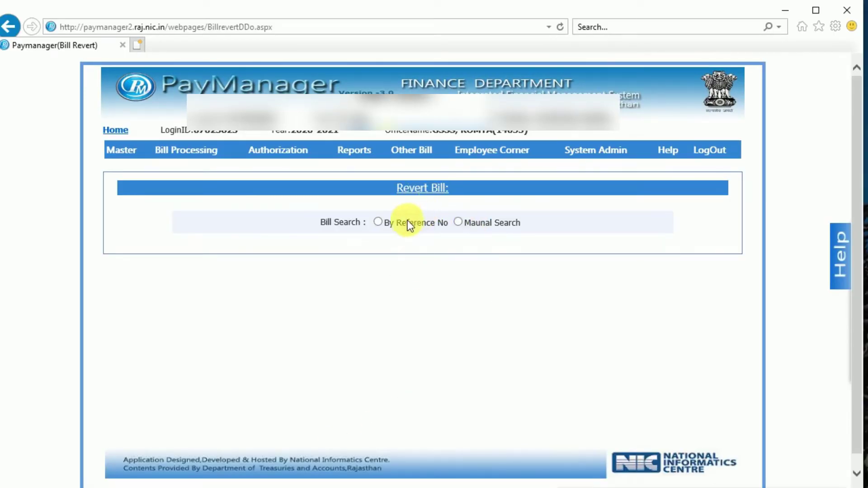
left_click(483, 229)
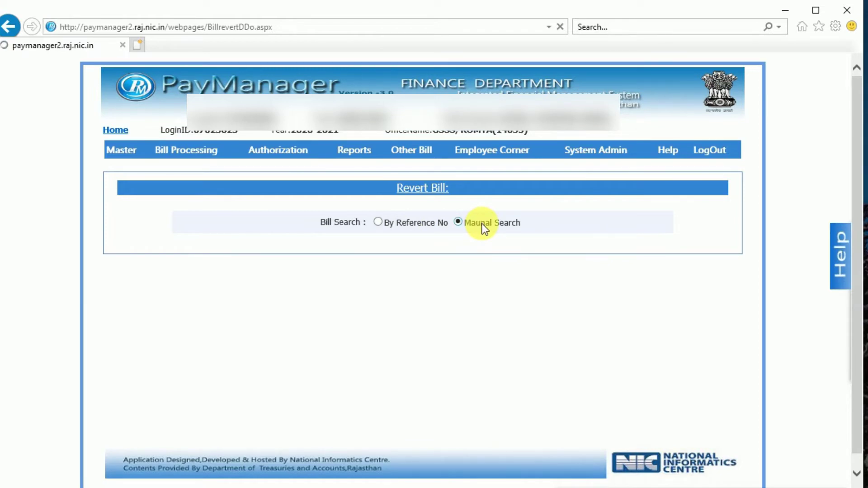
left_click(389, 269)
left_click(326, 288)
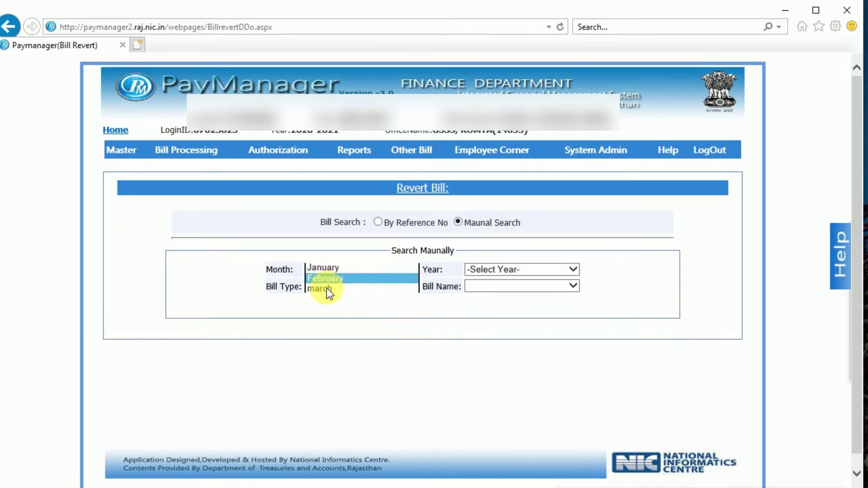
left_click(561, 275)
left_click(487, 283)
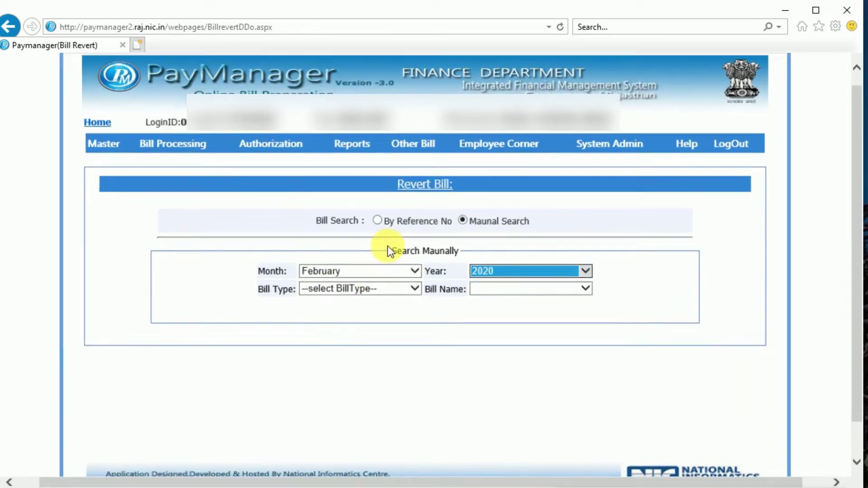
left_click(362, 290)
left_click(329, 146)
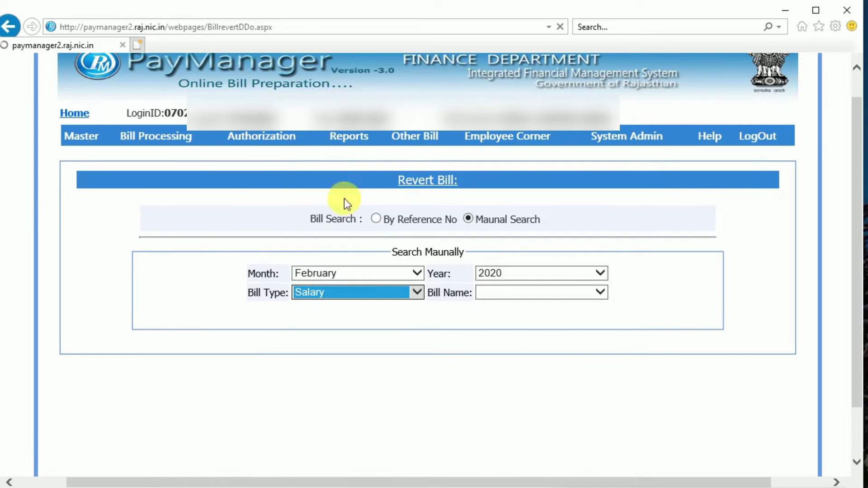
left_click(570, 285)
left_click(493, 296)
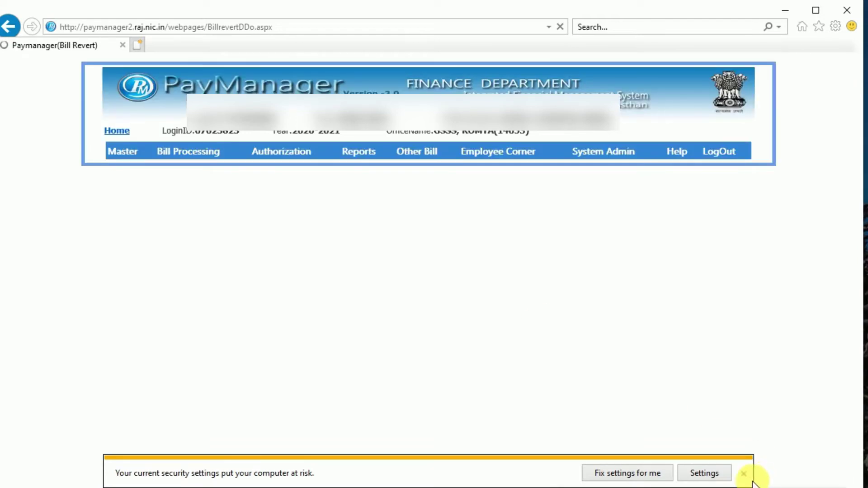
left_click(745, 474)
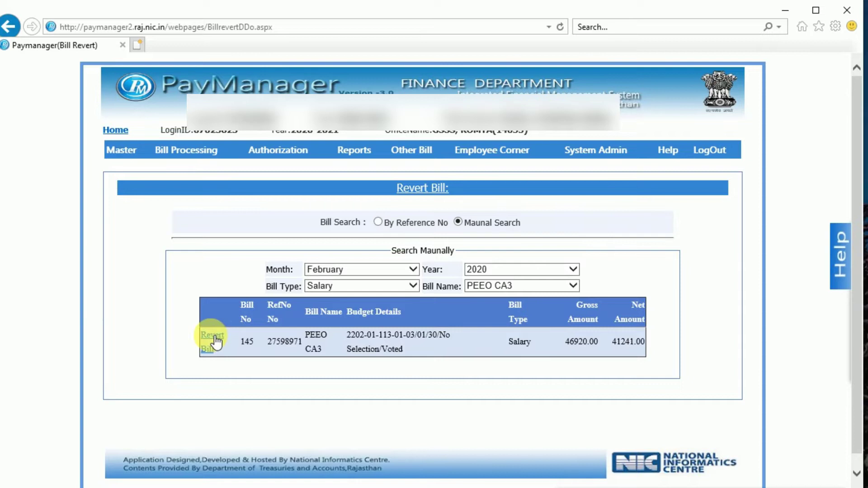
Revert bill 145 and confirm, acknowledging the success message
left_click(213, 338)
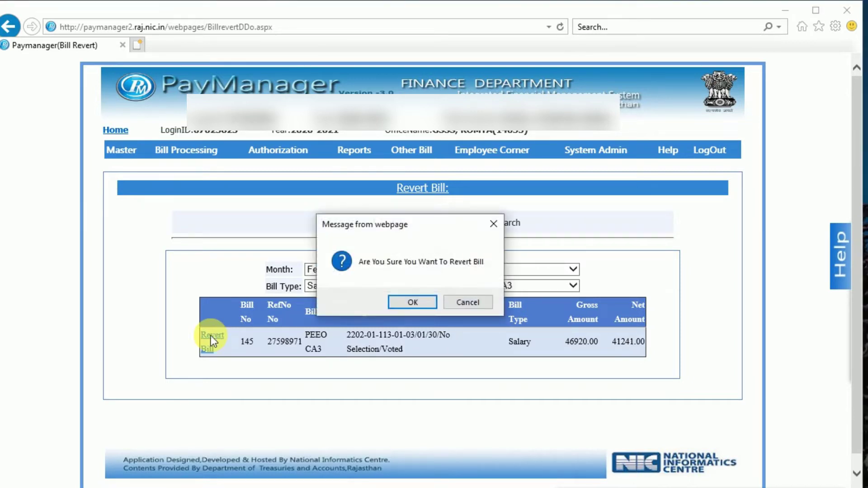
left_click(416, 303)
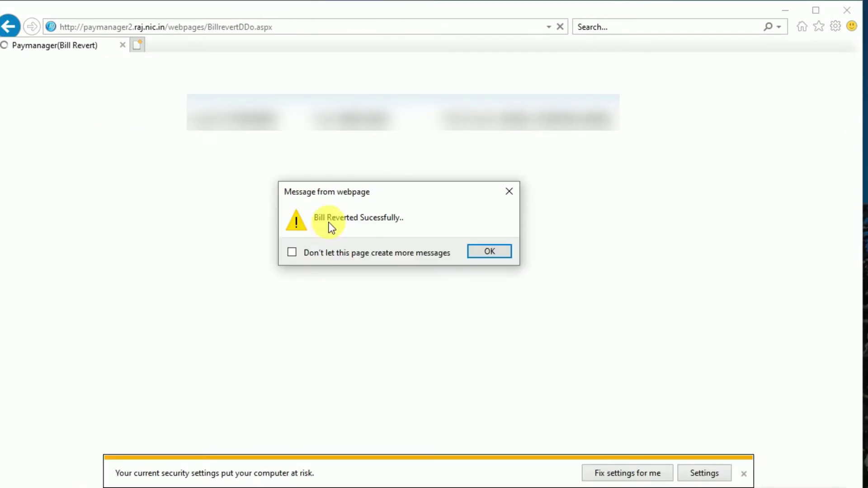
left_click(495, 253)
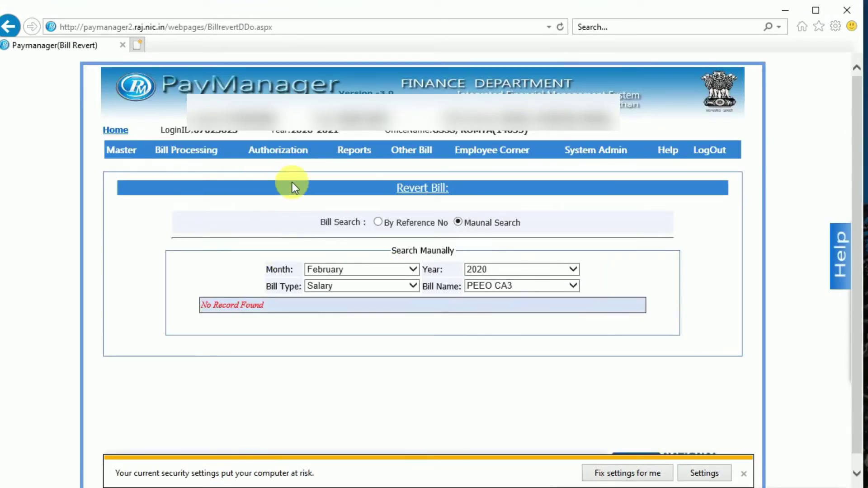
mouse_move(285, 151)
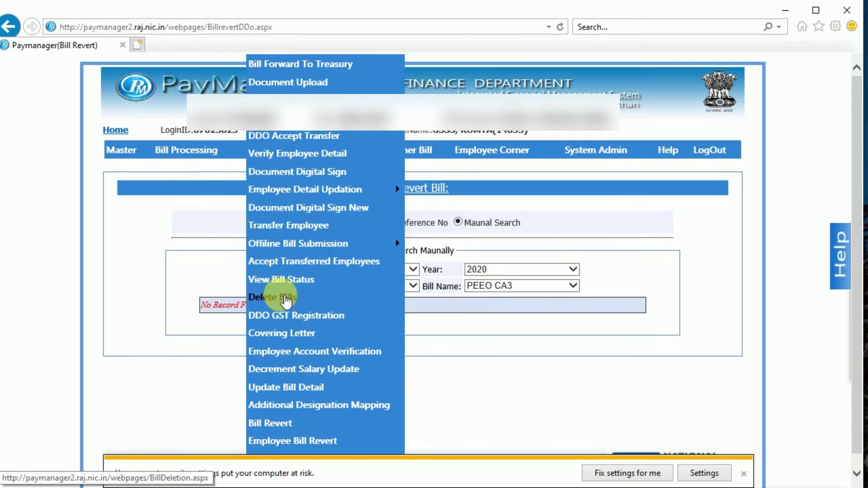
Open Delete Bills and list bills for February 2020
left_click(285, 298)
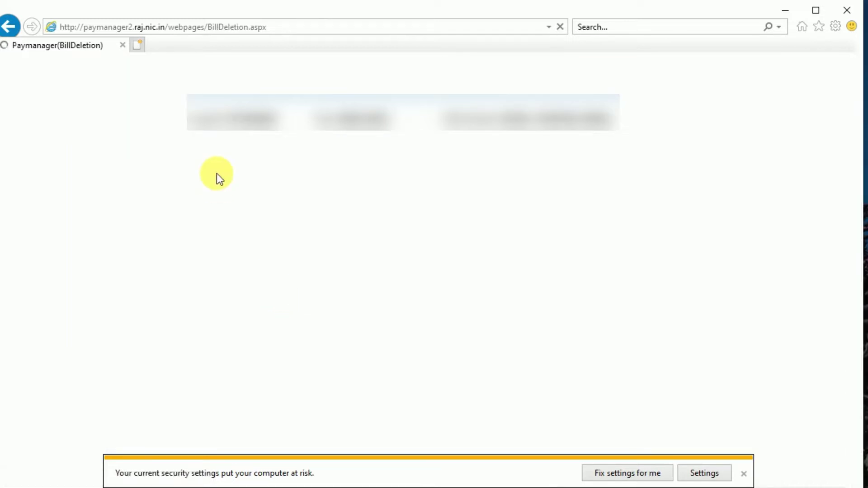
mouse_move(289, 157)
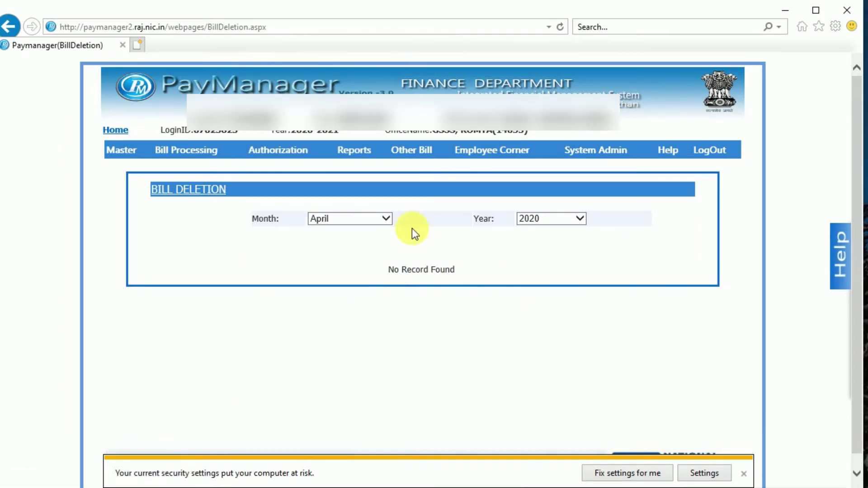
left_click(387, 221)
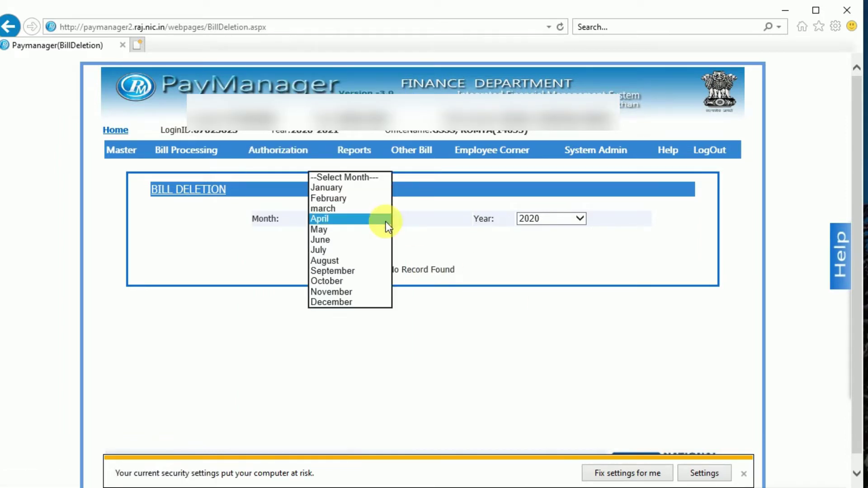
left_click(335, 202)
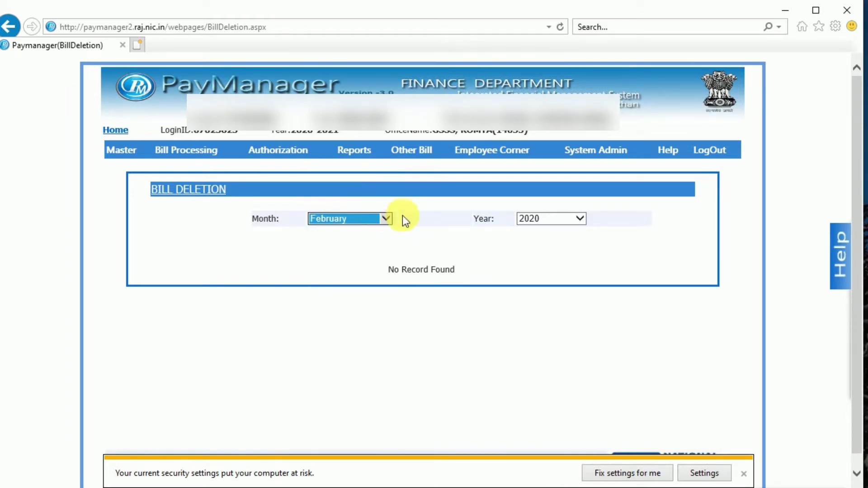
left_click(577, 218)
left_click(537, 229)
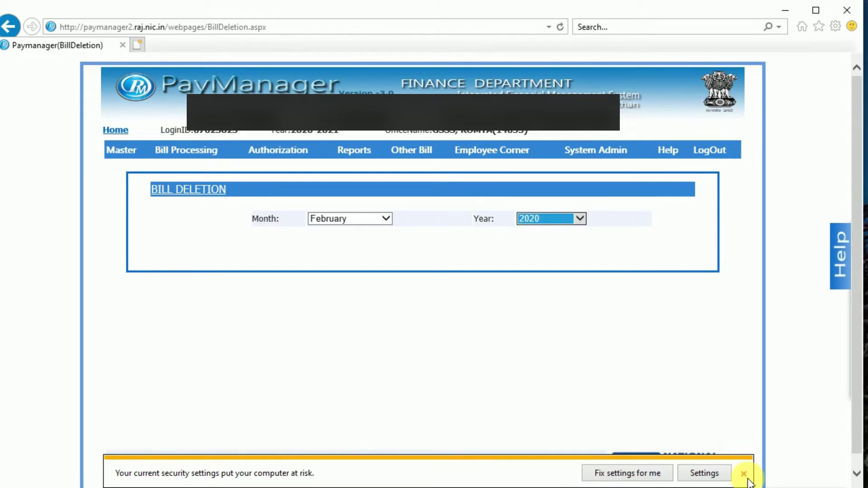
left_click(743, 474)
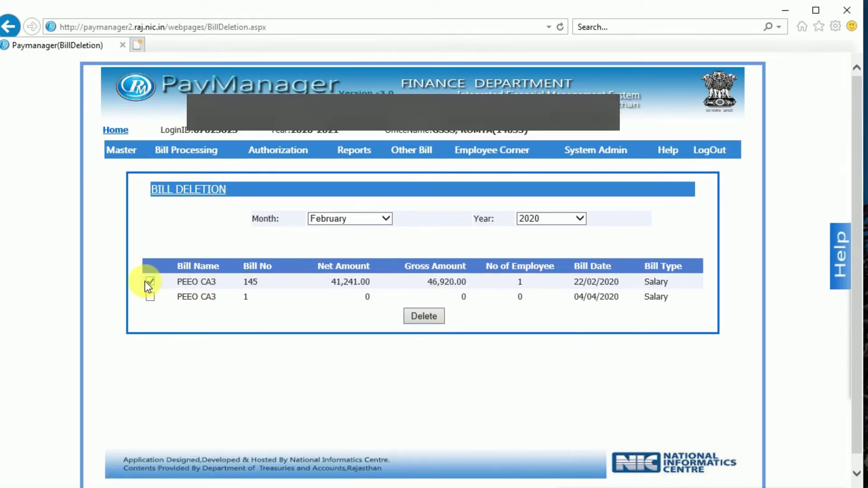
Delete the ticked bill 145 and acknowledge the deletion message
left_click(428, 317)
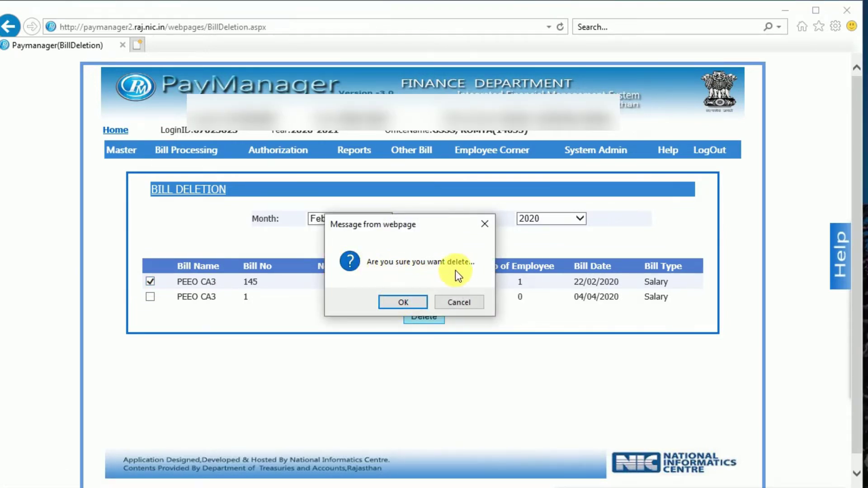
left_click(403, 302)
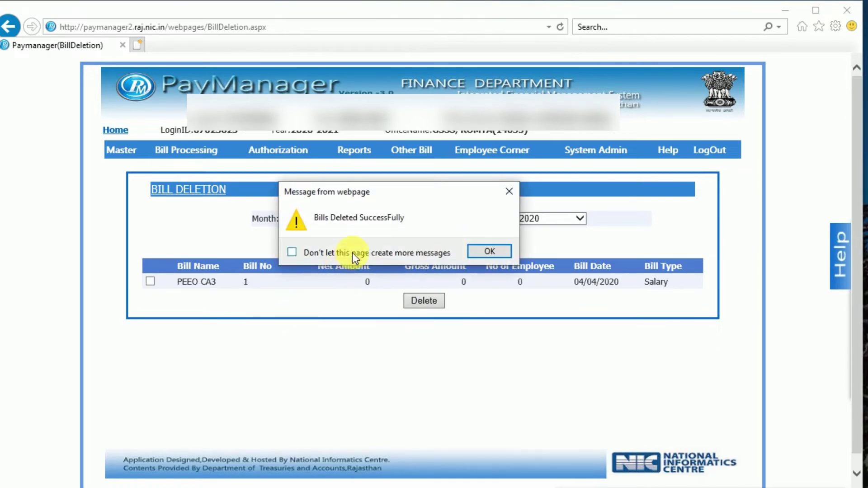
left_click(498, 251)
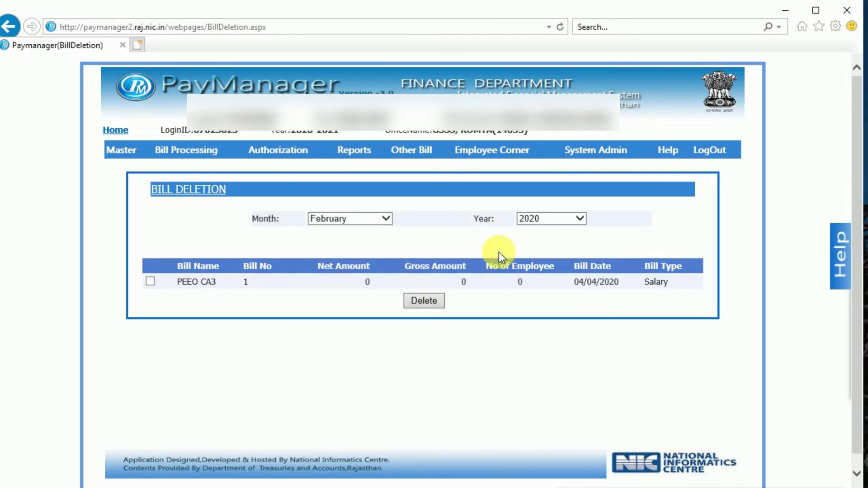
mouse_move(184, 151)
scroll(443, 239, "up", 1)
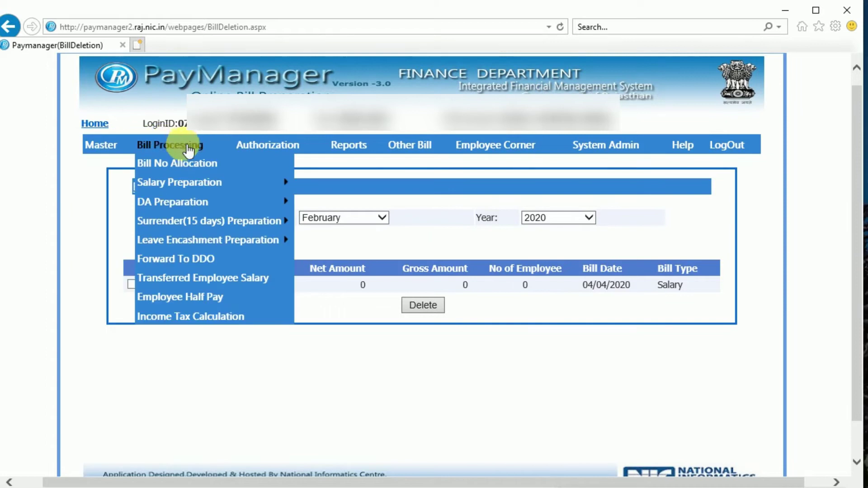
Run Monthly Salary Process for February 2020 on PEEO CA3 bill 1 and acknowledge the success message
mouse_move(184, 183)
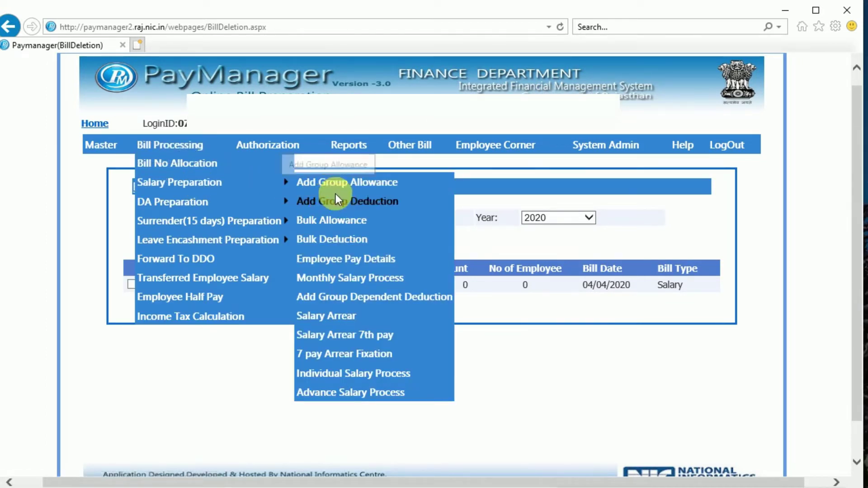
left_click(342, 285)
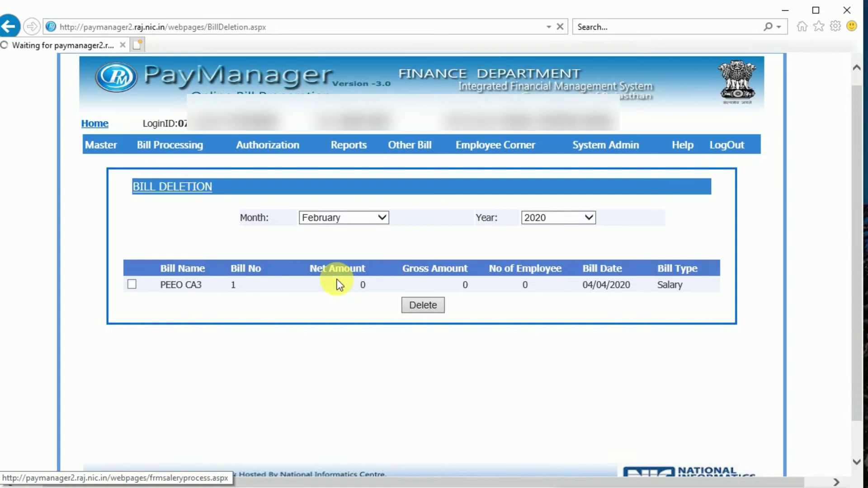
left_click(408, 219)
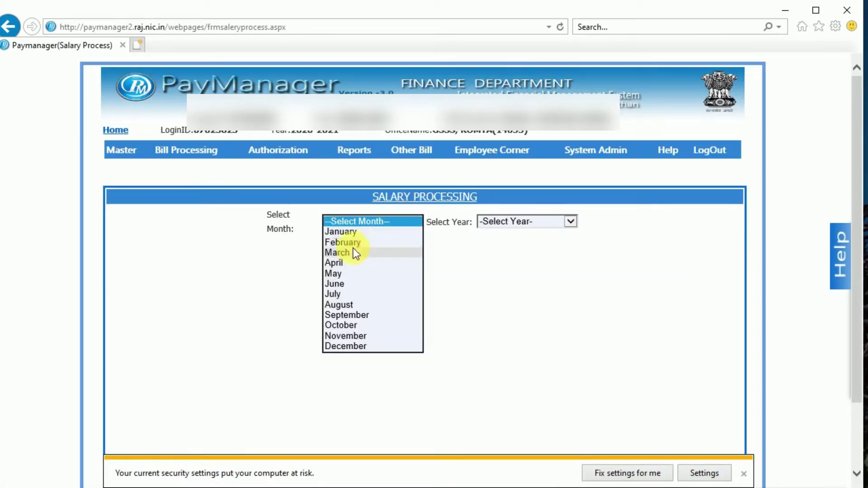
left_click(339, 243)
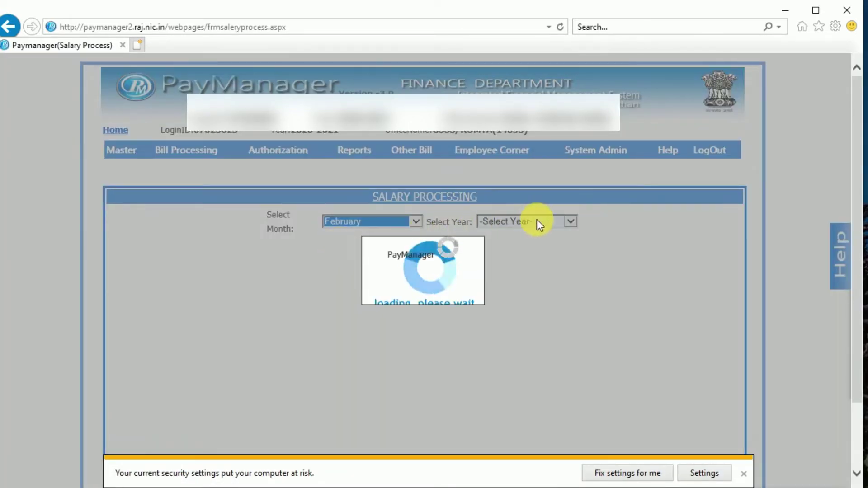
left_click(568, 221)
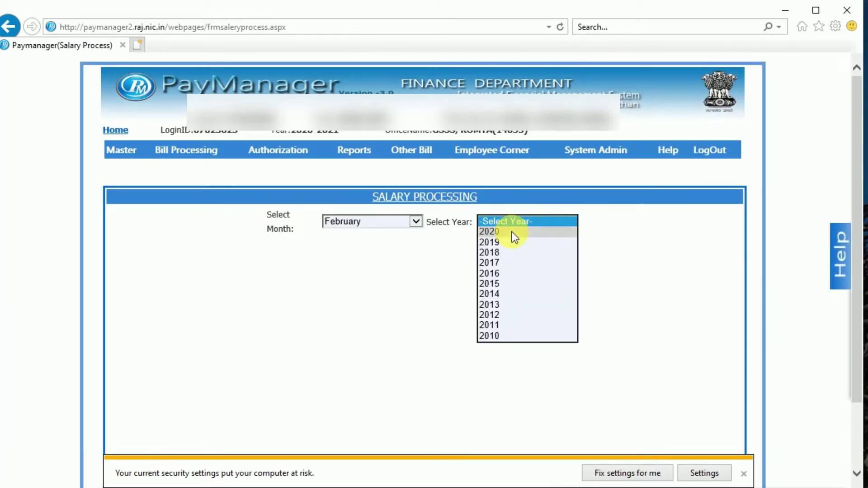
left_click(512, 232)
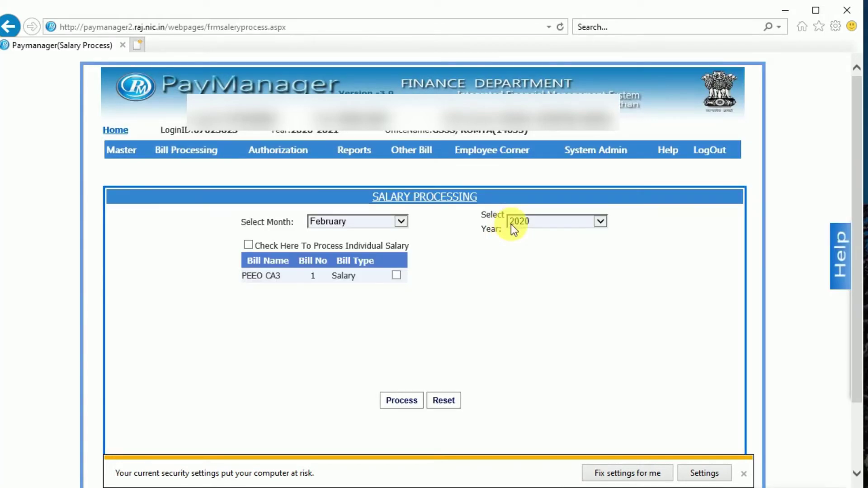
left_click(397, 276)
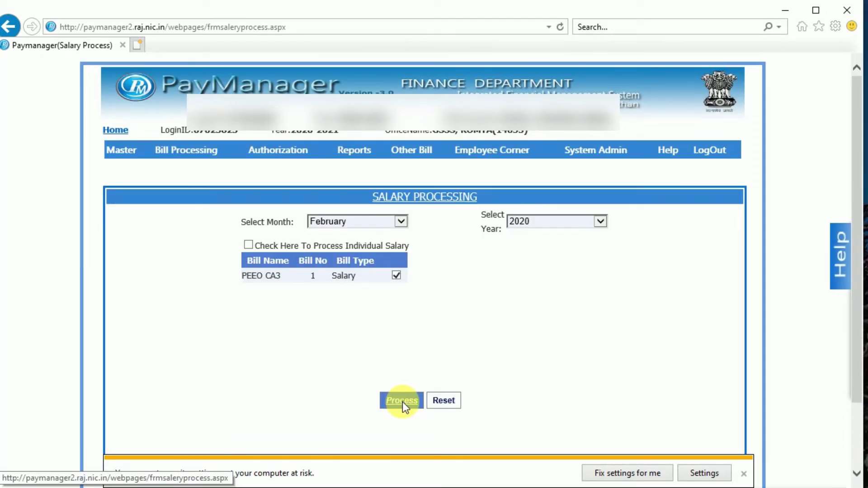
left_click(402, 401)
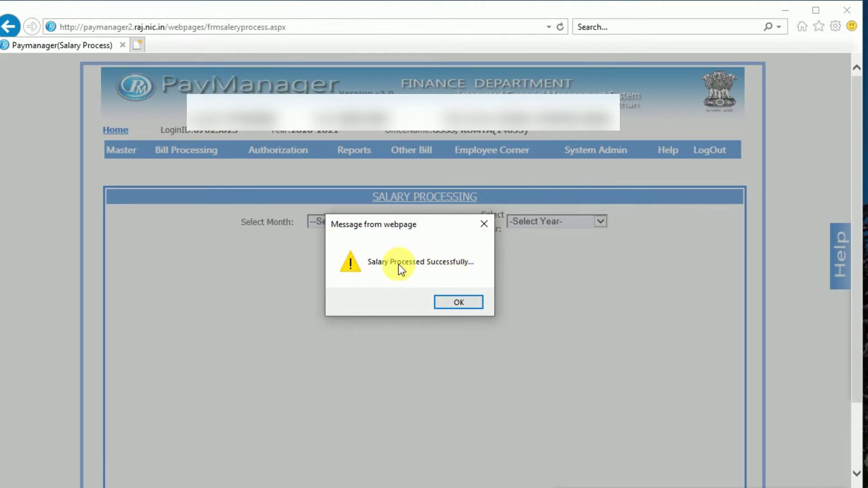
left_click(462, 300)
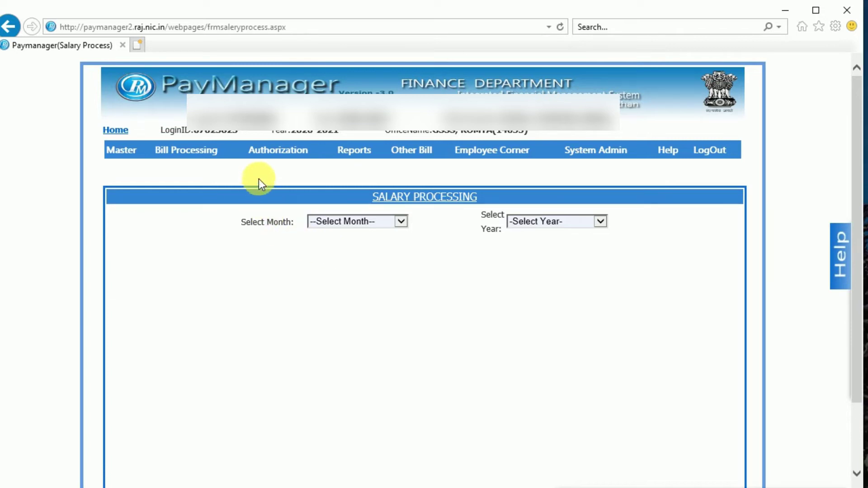
On Documents Upload, select February 2020, Salary bill type, group PEEO CA3 and bill number 1
mouse_move(262, 151)
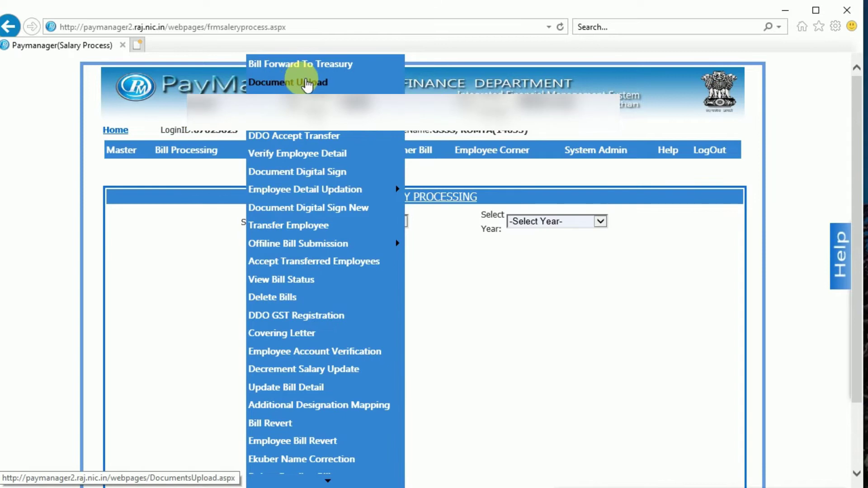
left_click(302, 81)
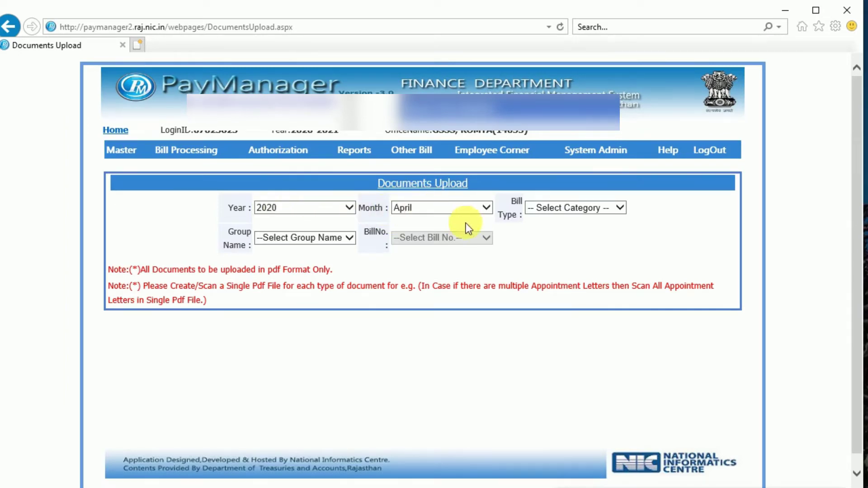
left_click(486, 211)
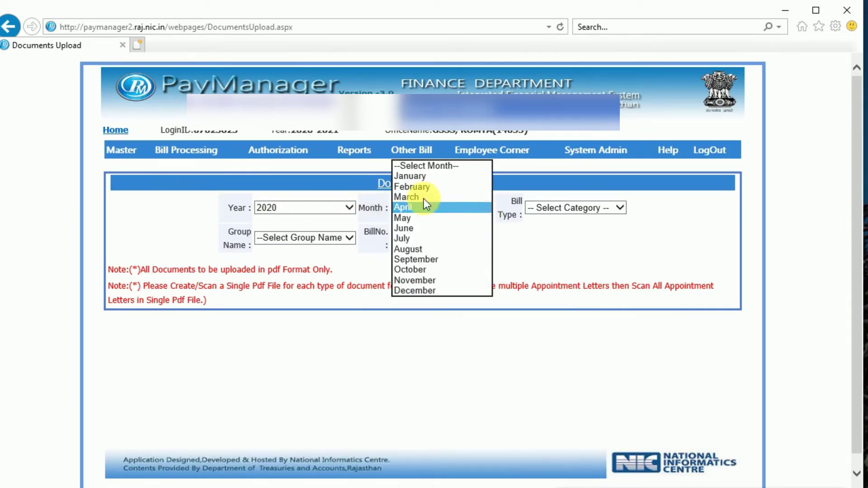
left_click(349, 208)
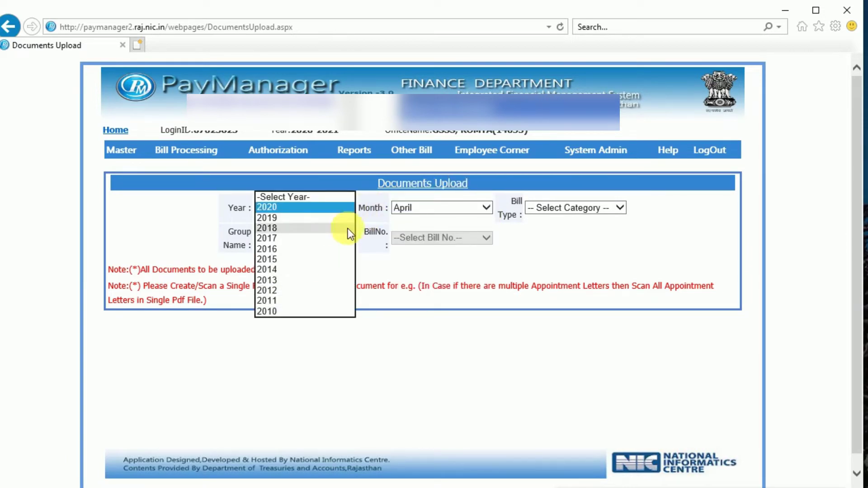
left_click(351, 210)
left_click(421, 210)
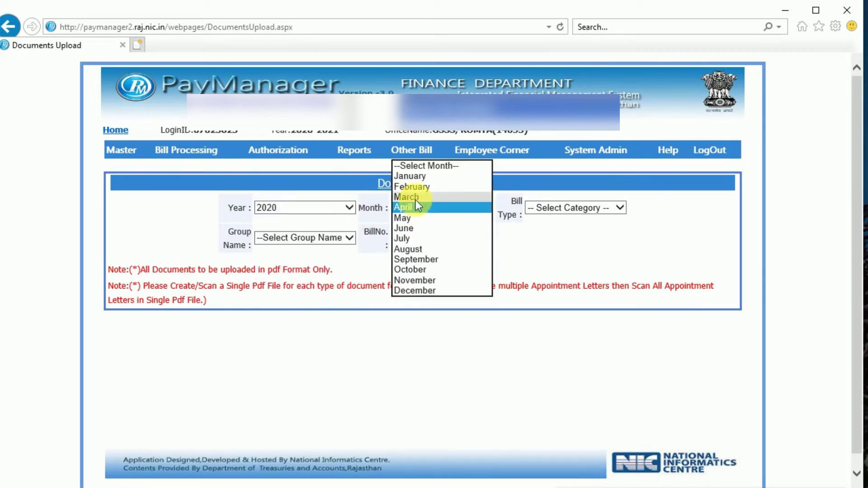
left_click(416, 186)
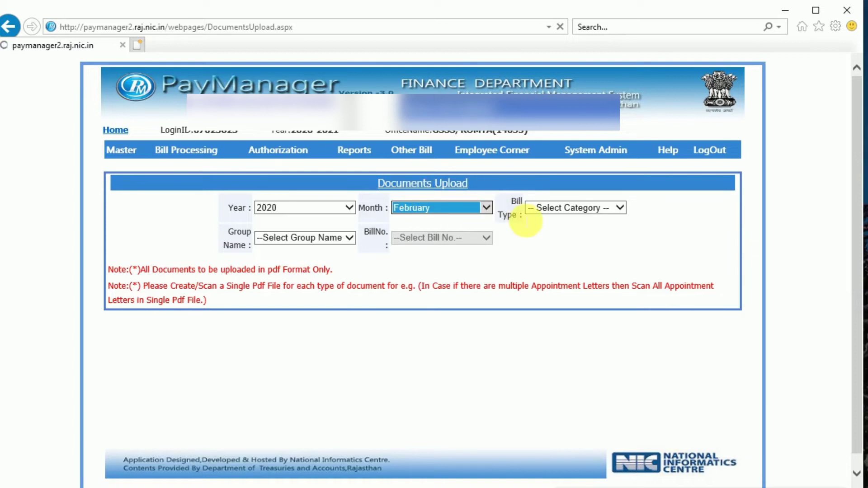
left_click(561, 210)
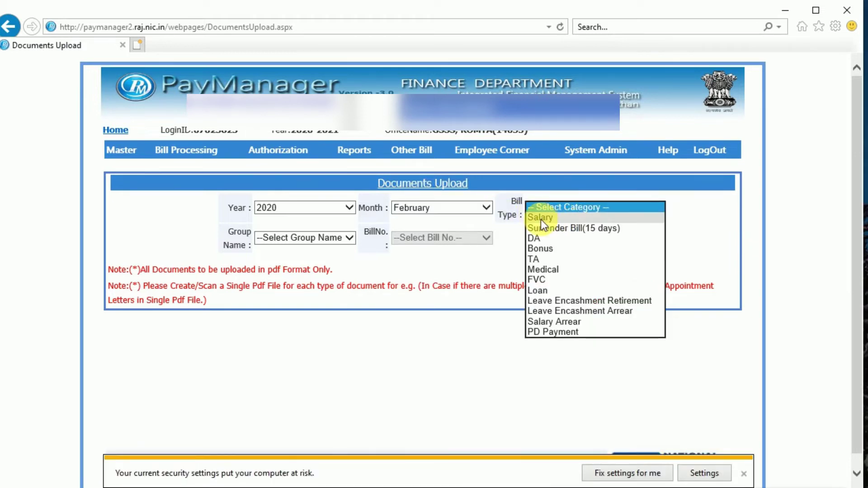
left_click(541, 219)
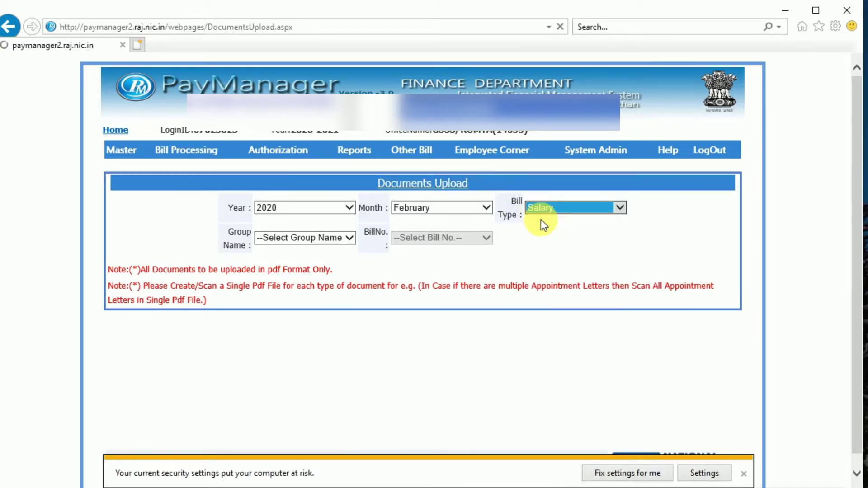
left_click(351, 238)
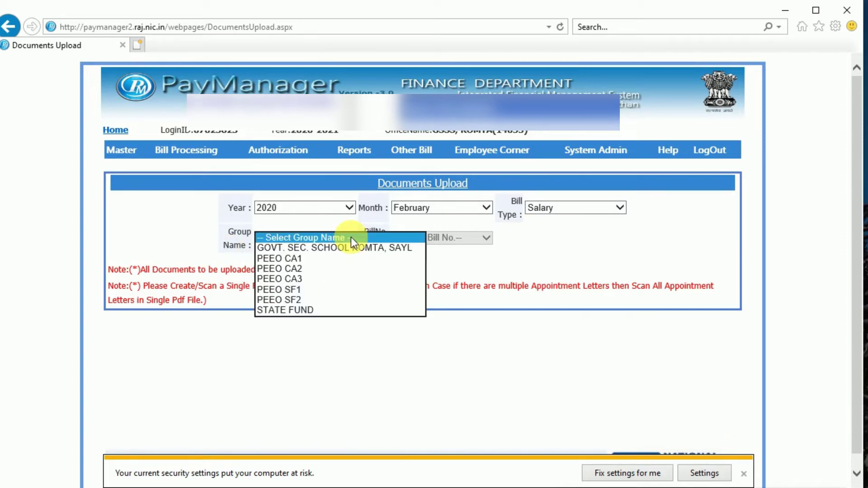
left_click(278, 280)
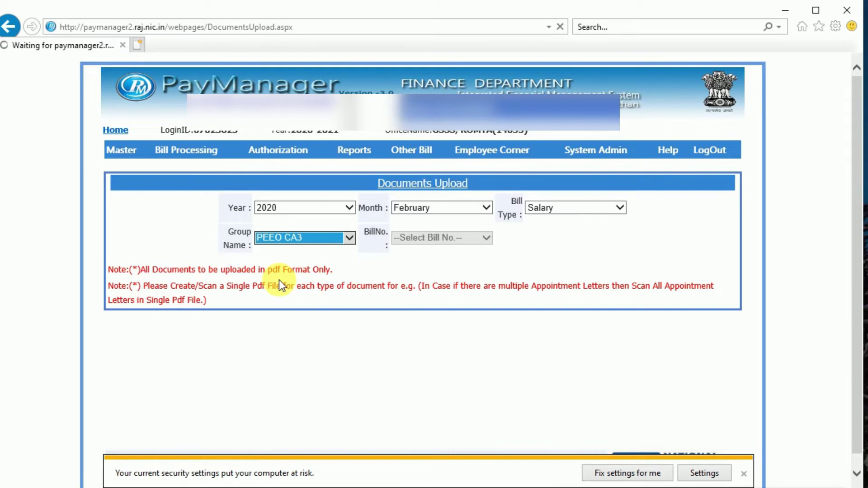
left_click(445, 226)
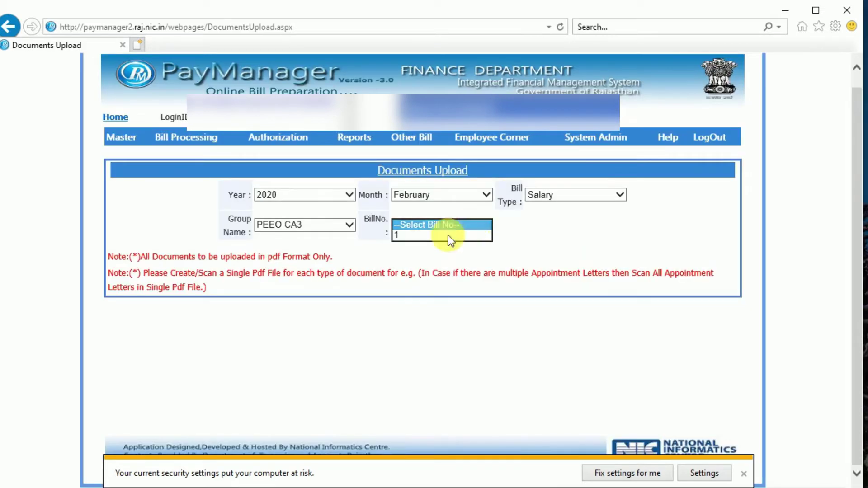
left_click(428, 235)
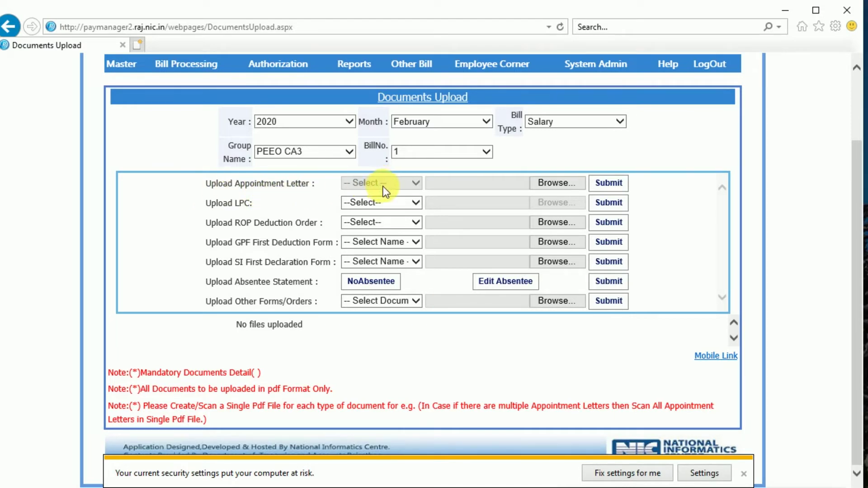
Mark the bill as having no absentees
left_click(394, 202)
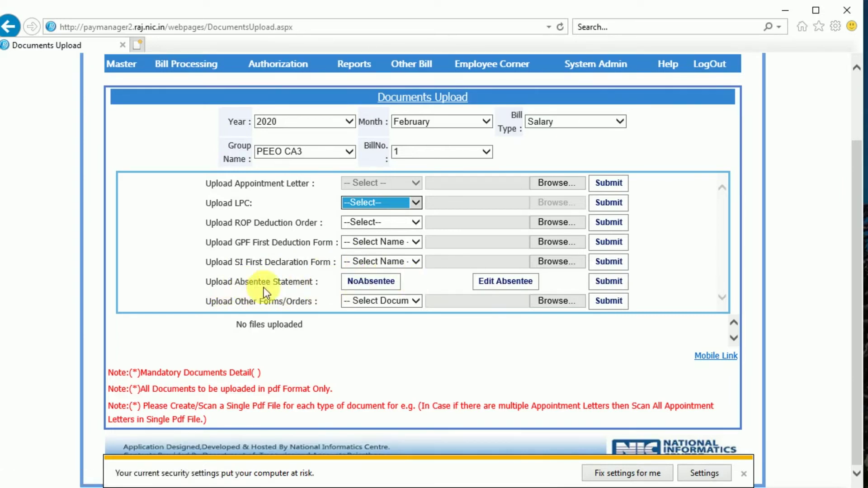
left_click(378, 280)
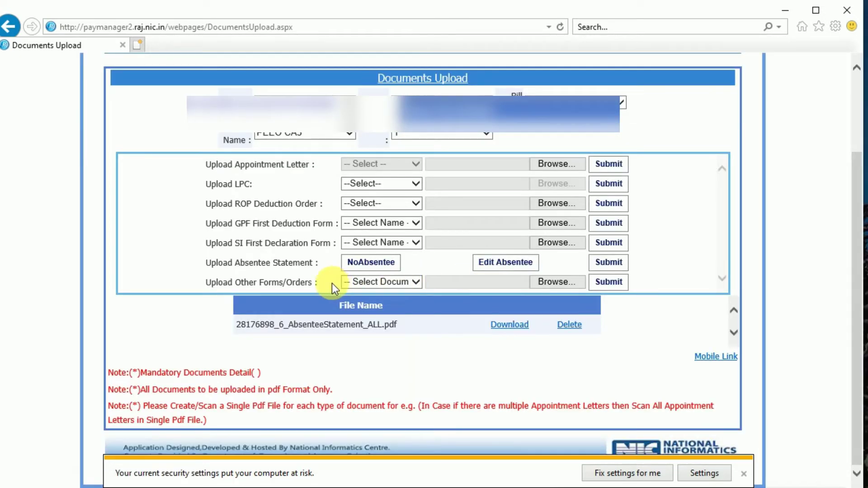
scroll(704, 184, "up", 3)
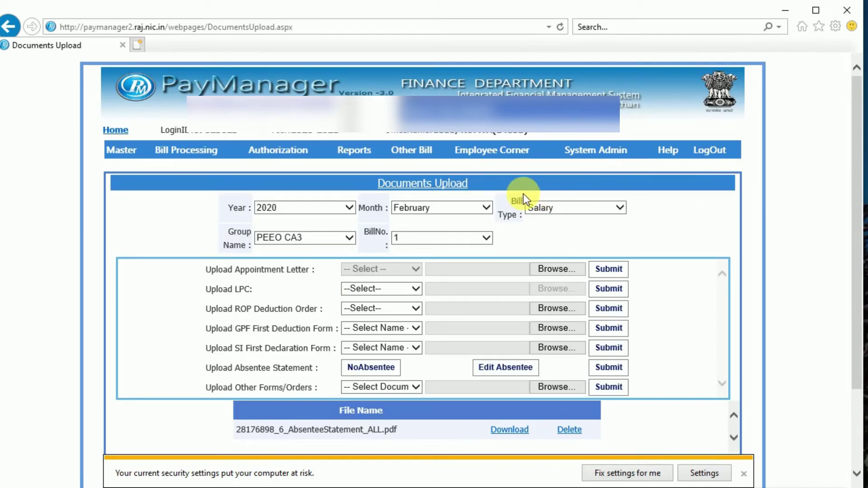
mouse_move(165, 161)
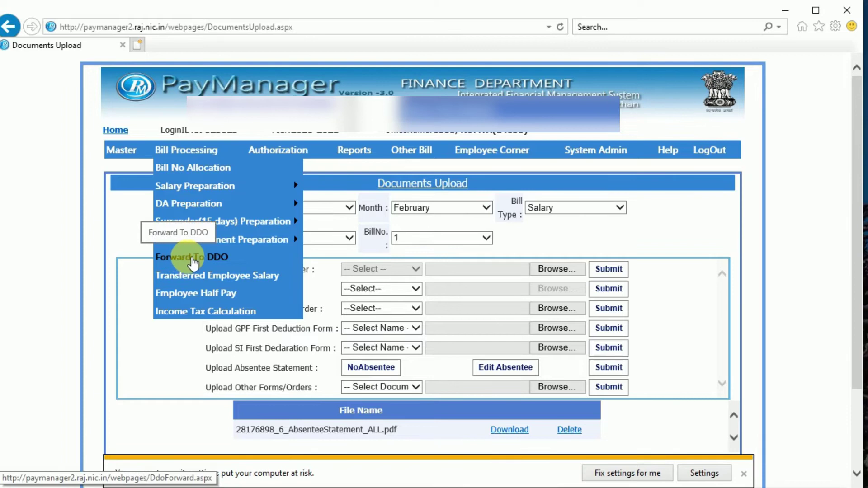
On Forward To DDO, select February 2020, bill type Salary and bill name PEEO CA3
left_click(190, 258)
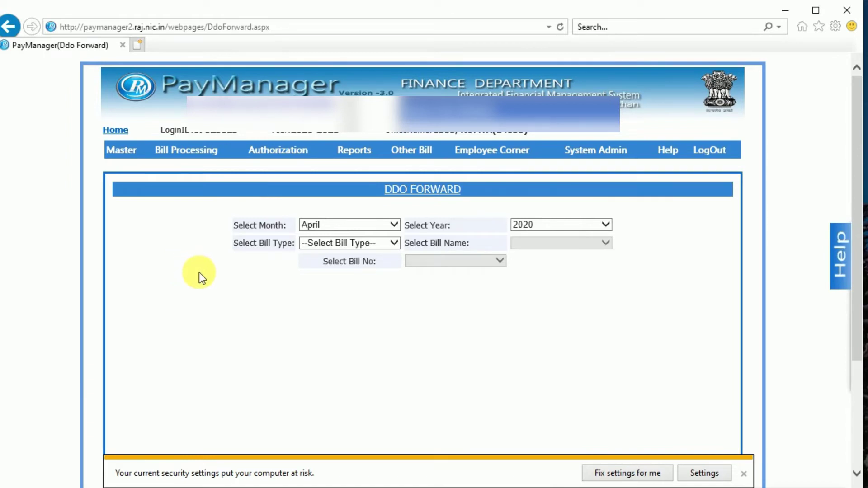
left_click(379, 223)
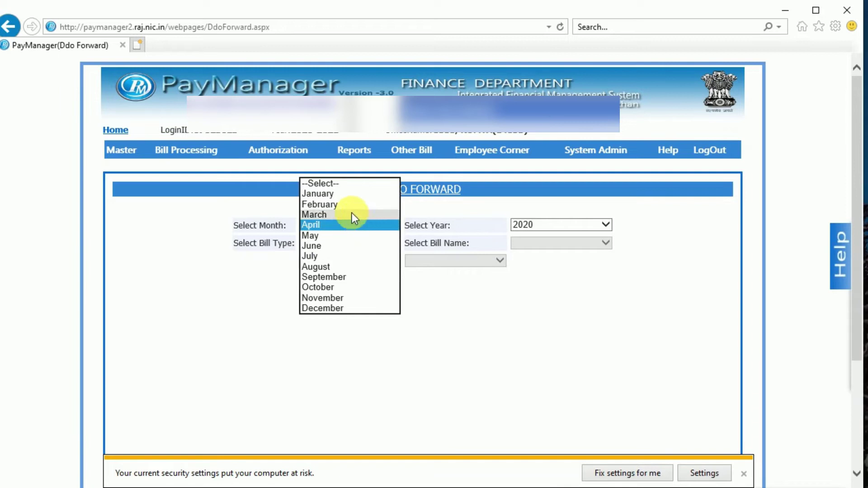
left_click(318, 202)
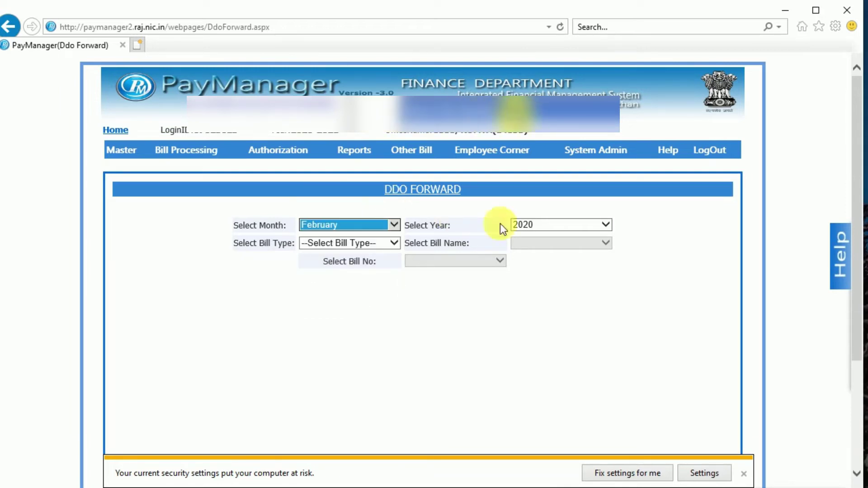
left_click(599, 224)
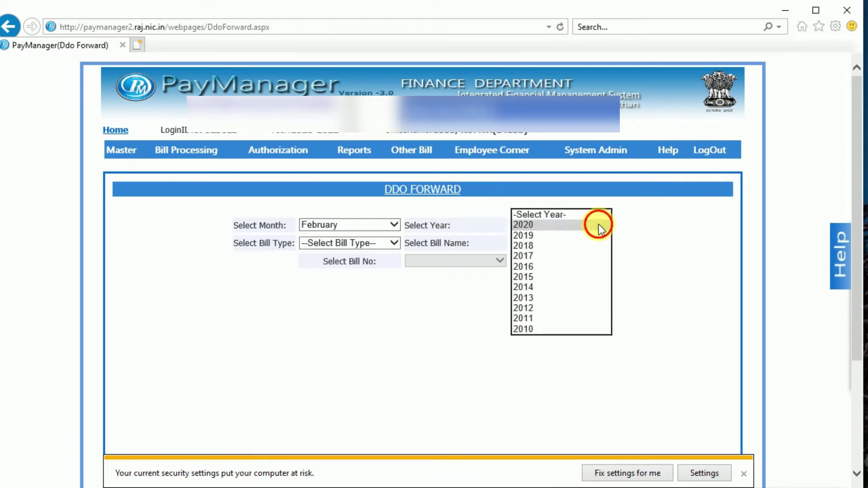
left_click(599, 224)
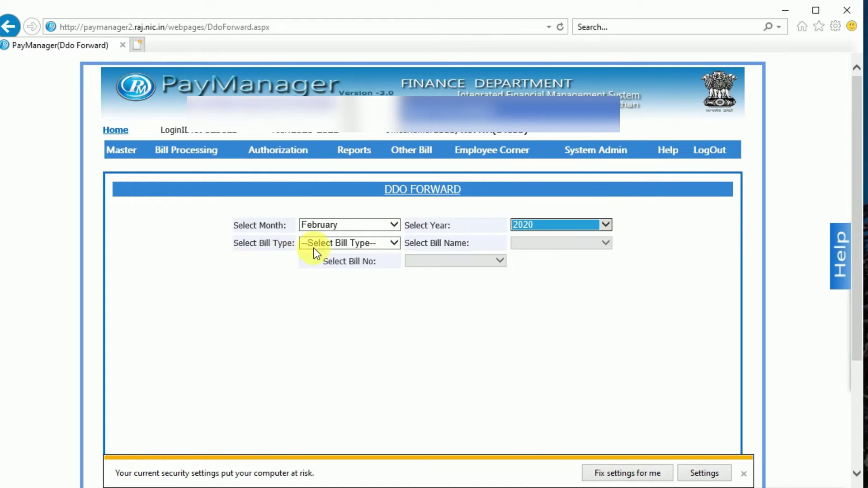
left_click(390, 243)
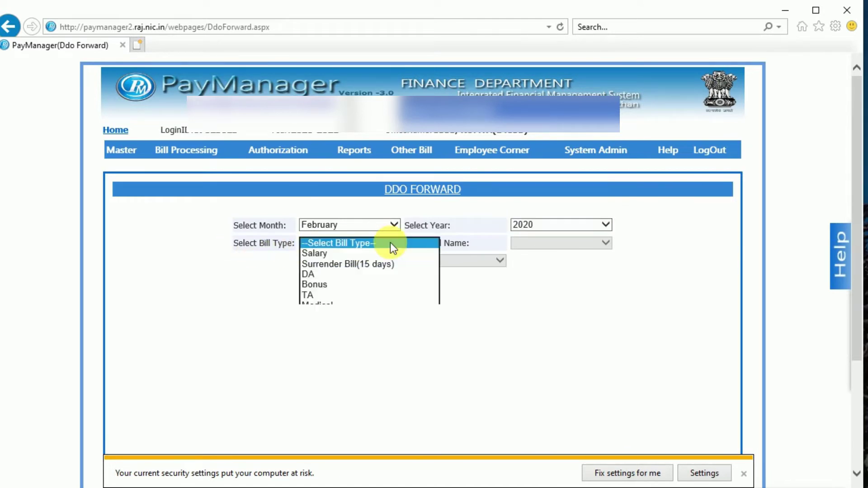
left_click(316, 255)
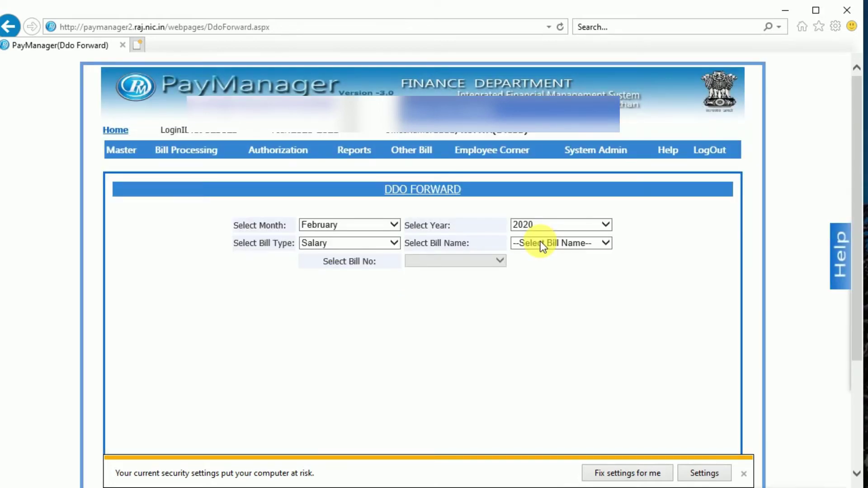
left_click(541, 241)
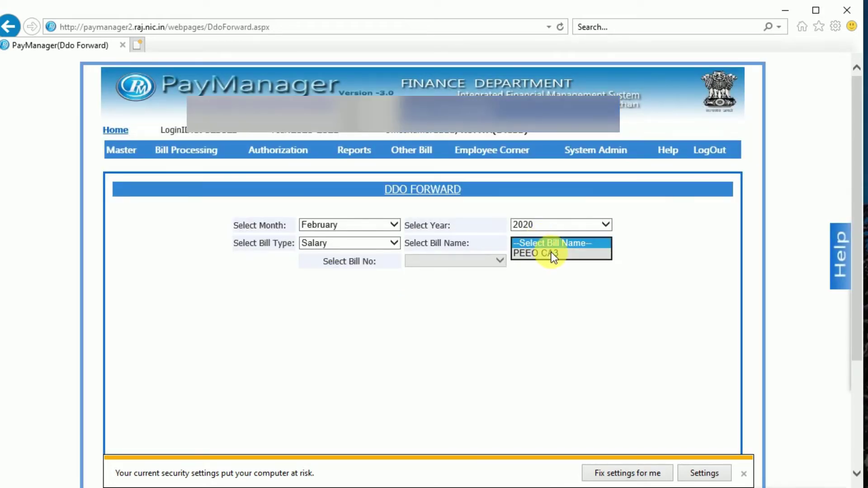
left_click(552, 254)
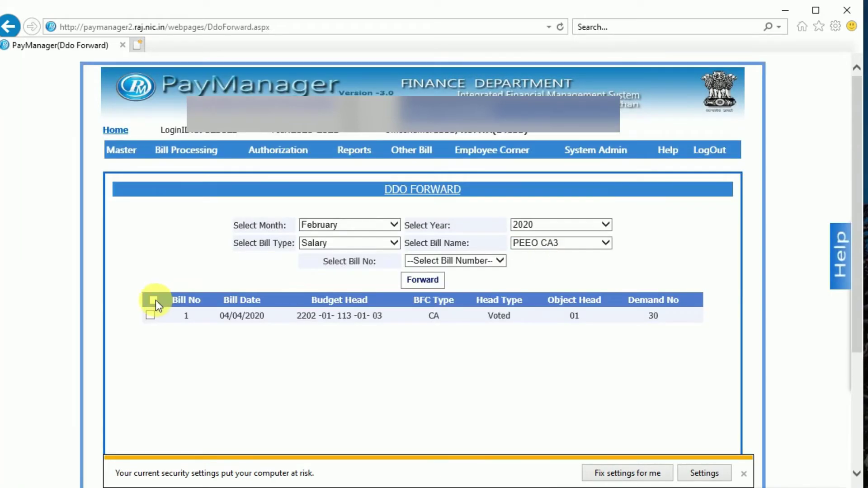
Forward bill 1 to the DDO, confirm the success message, and close the browser security warning
left_click(423, 280)
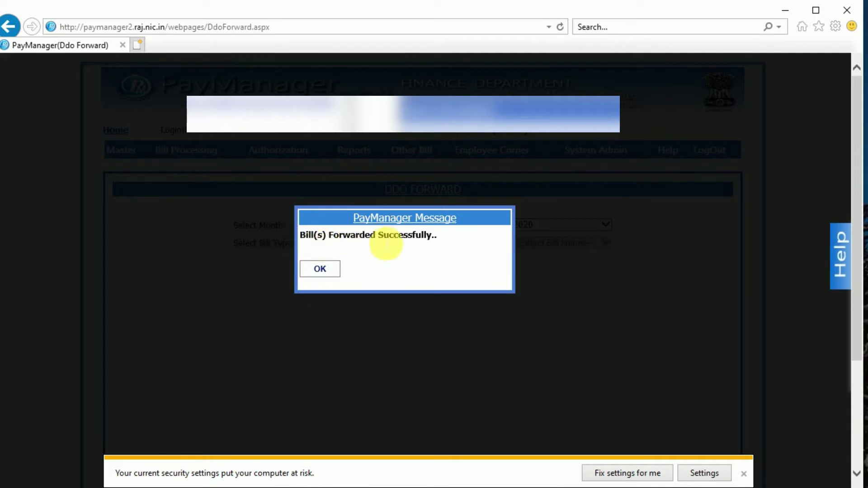
left_click(324, 269)
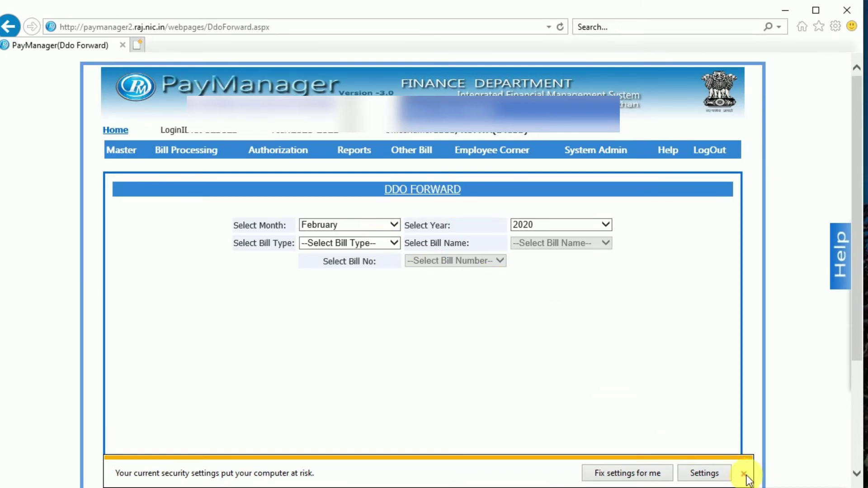
left_click(743, 474)
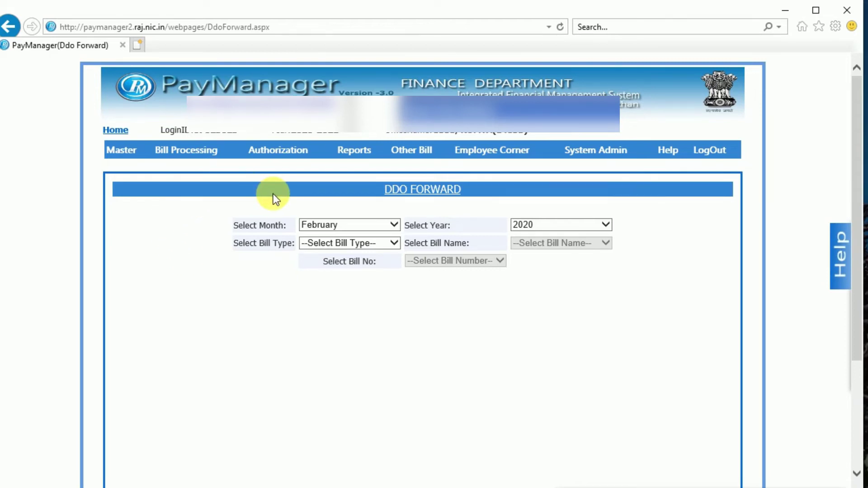
mouse_move(286, 156)
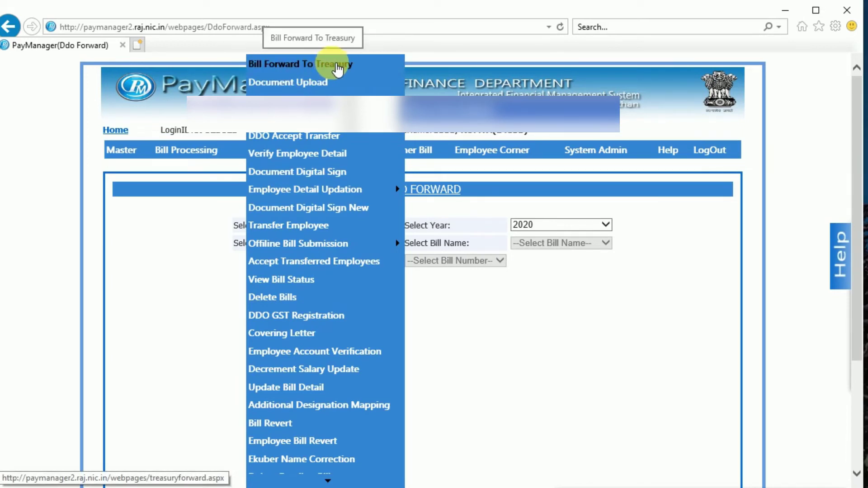
On Bill Forward To Treasury, filter by February, Salary and PEEO CA3 to list bill 1
left_click(336, 66)
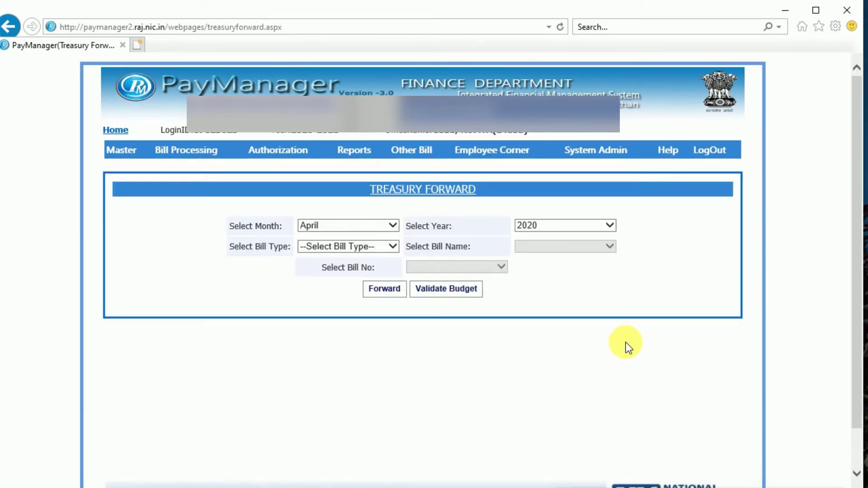
left_click(392, 226)
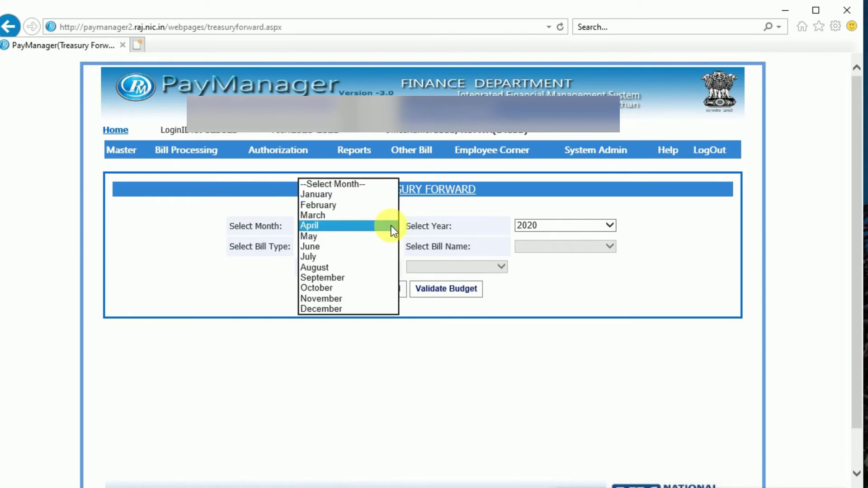
left_click(327, 205)
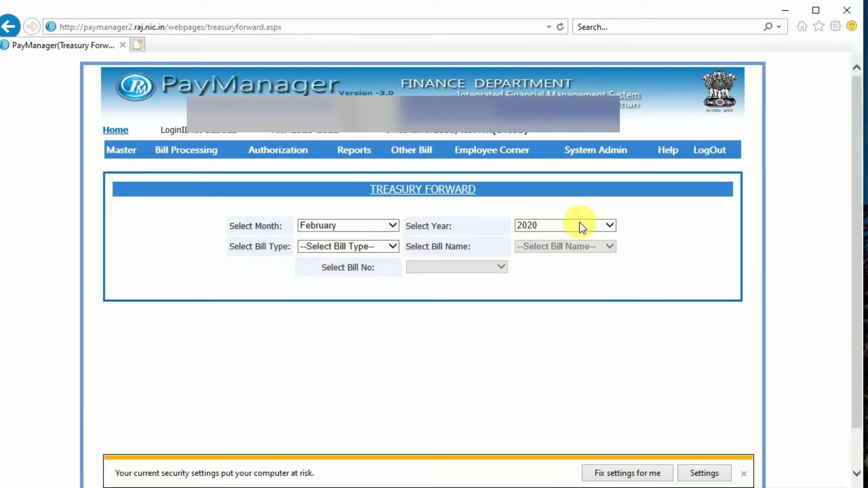
left_click(392, 246)
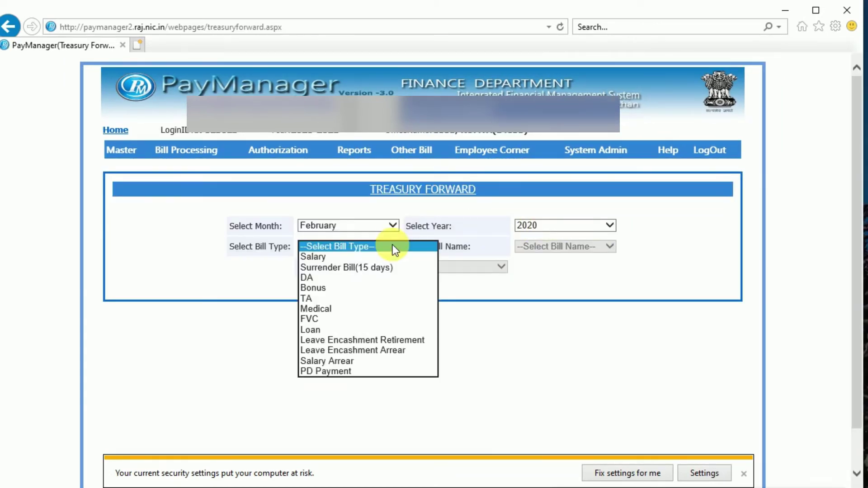
left_click(308, 257)
left_click(565, 246)
left_click(563, 256)
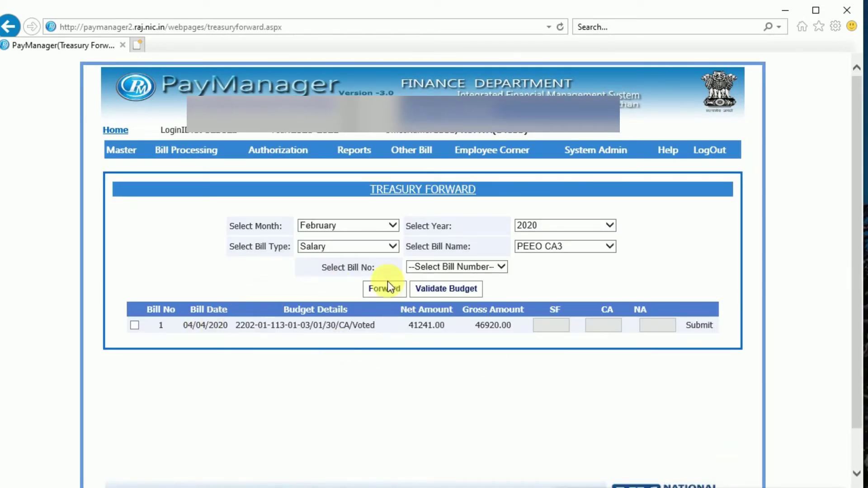
Tick bill 1, enter SF amount 30000, save the SF/CA split, and forward it to the treasury
left_click(134, 326)
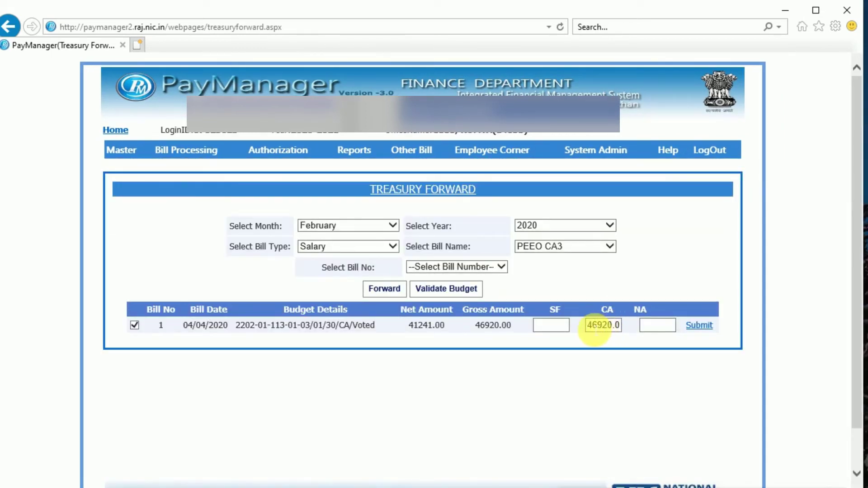
left_click_drag(587, 325, 612, 326)
left_click(548, 326)
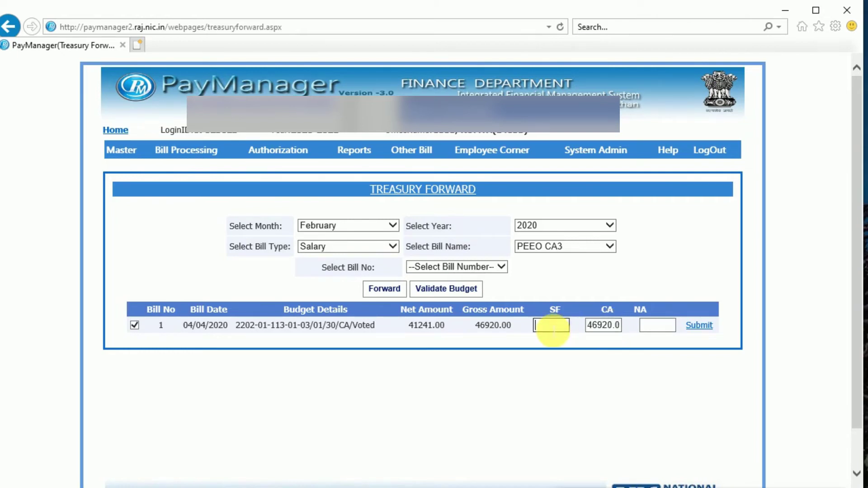
type("30000")
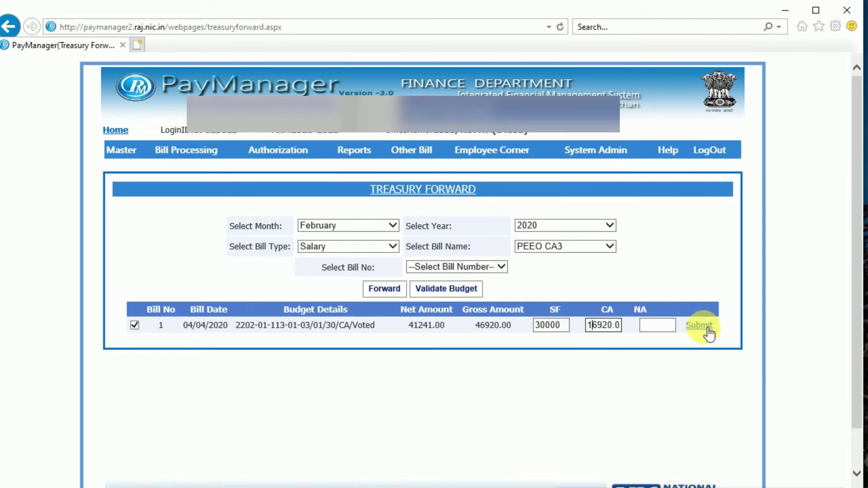
left_click(707, 329)
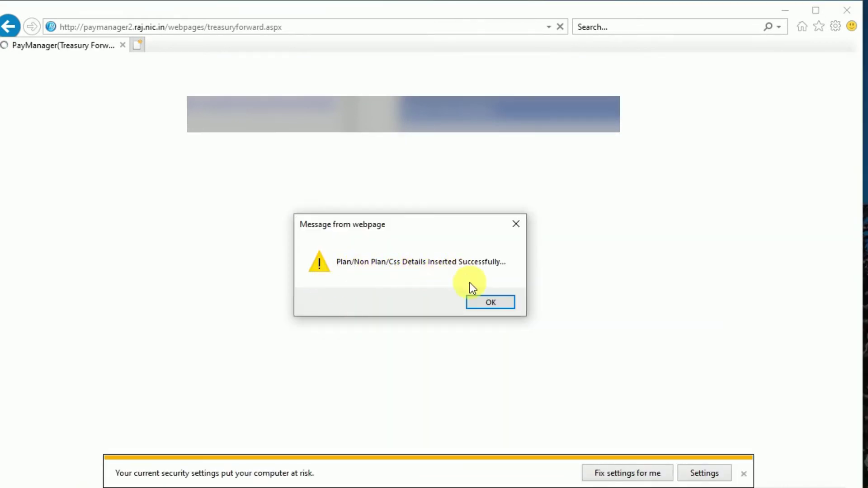
left_click(499, 307)
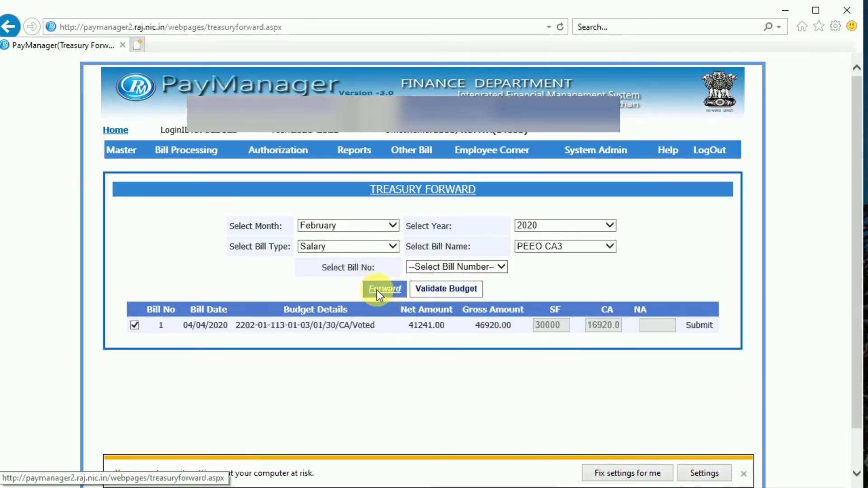
left_click(386, 289)
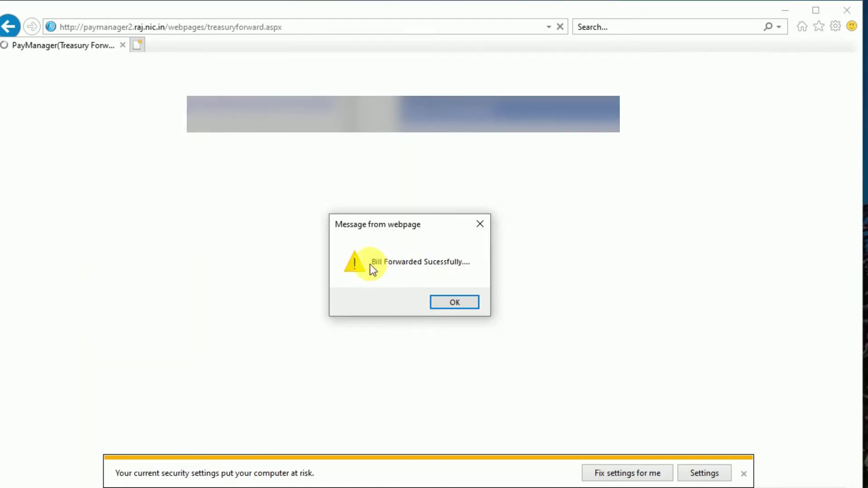
left_click(455, 302)
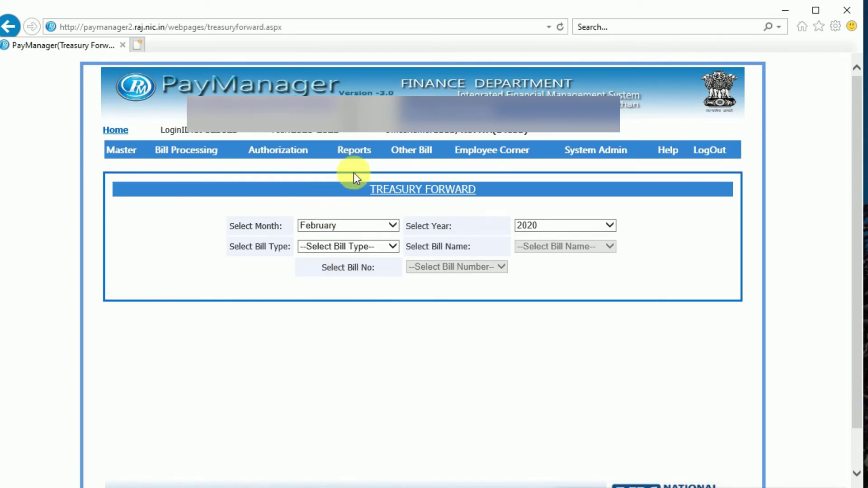
Go to Reports > Salary Report > All Salary Reports
left_click(357, 154)
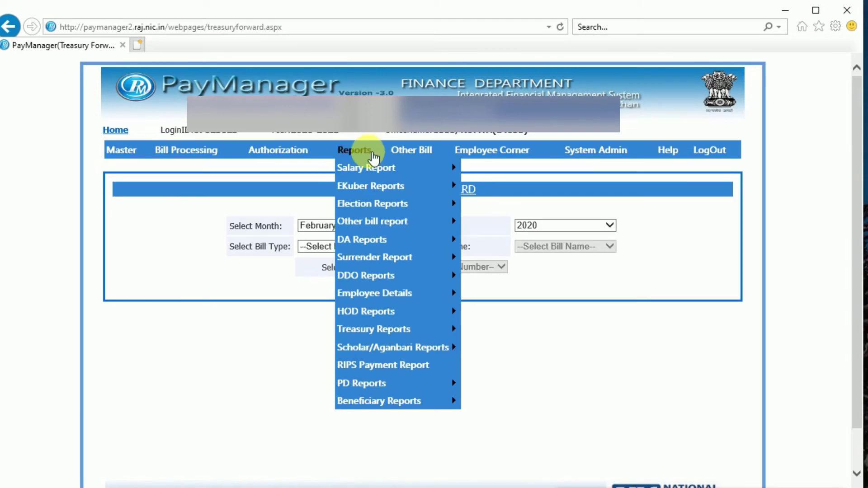
mouse_move(357, 168)
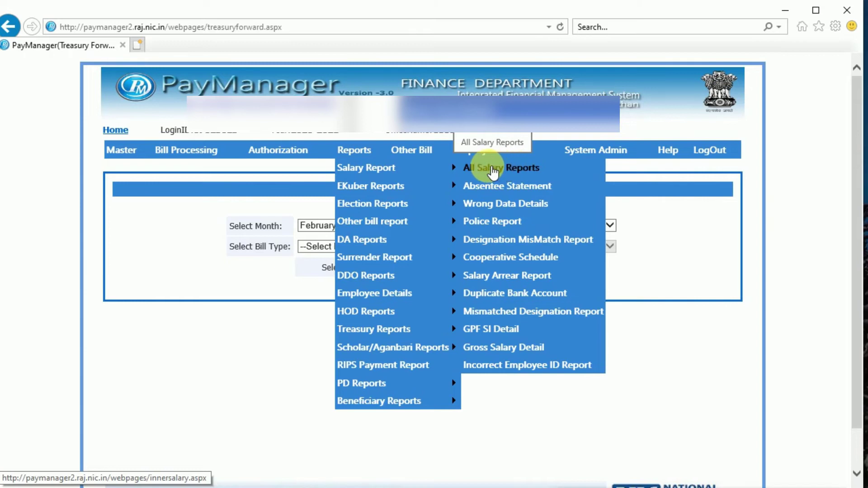
left_click(513, 172)
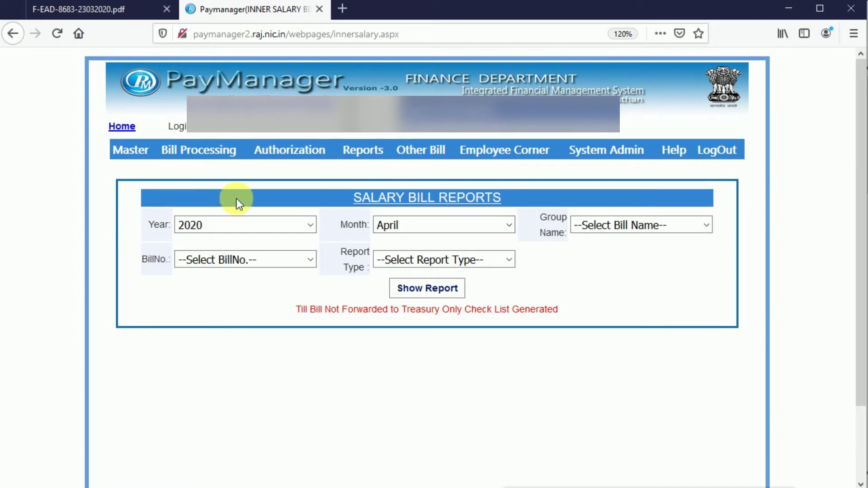
Select month February, group PEEO CA3 and bill 1-04/04/2020-2020
left_click(498, 229)
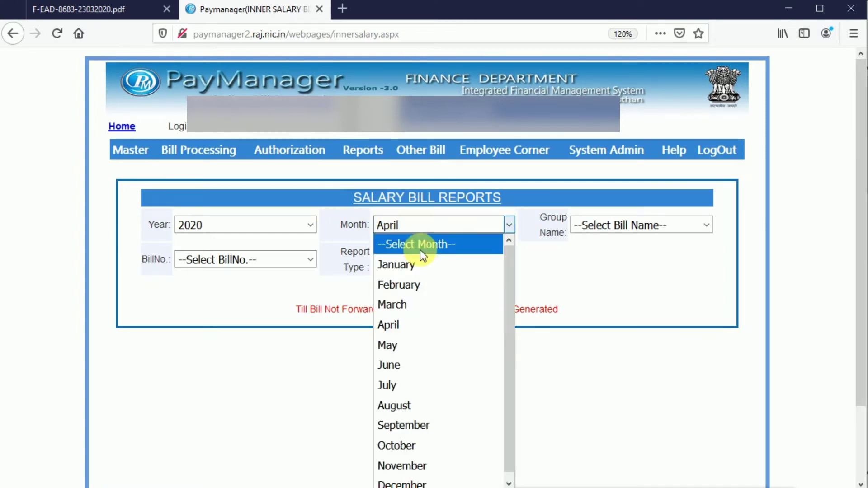
left_click(409, 286)
left_click(697, 226)
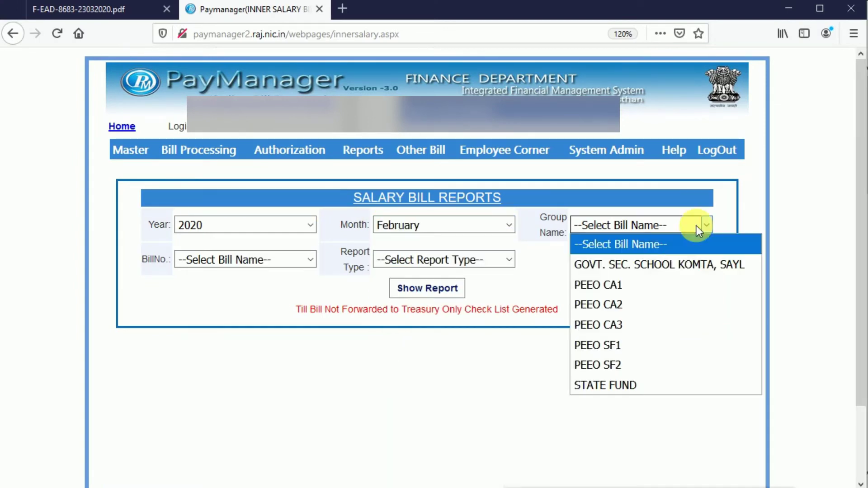
left_click(610, 324)
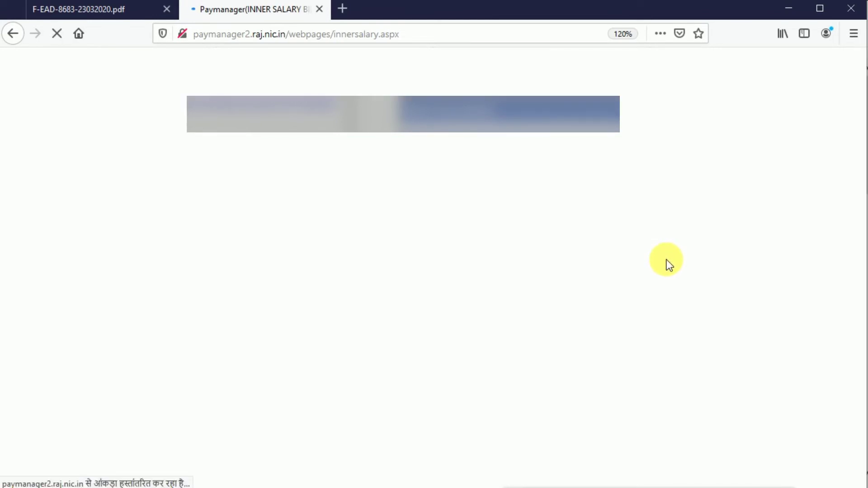
left_click(310, 259)
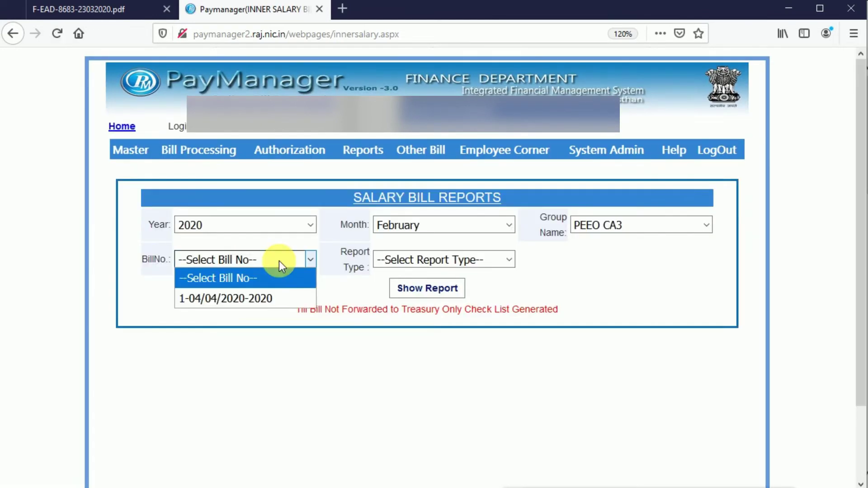
left_click(248, 300)
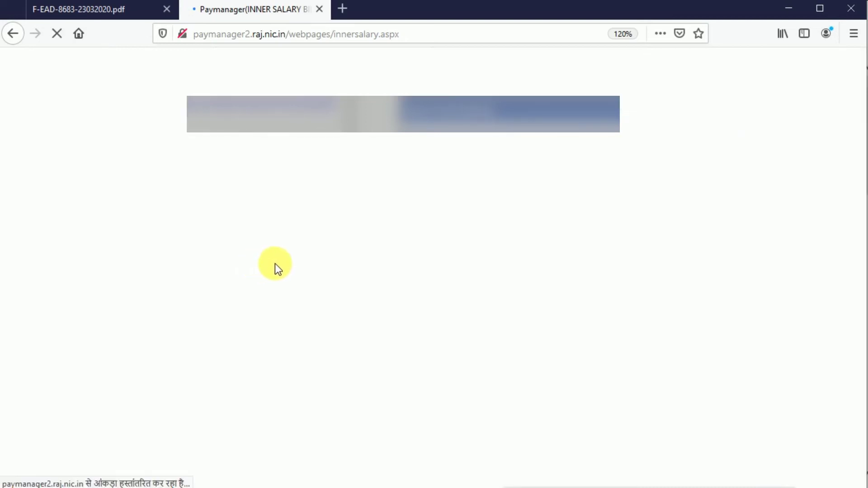
Generate the Outer and Inner reports and save the Inner report PDF
left_click(412, 260)
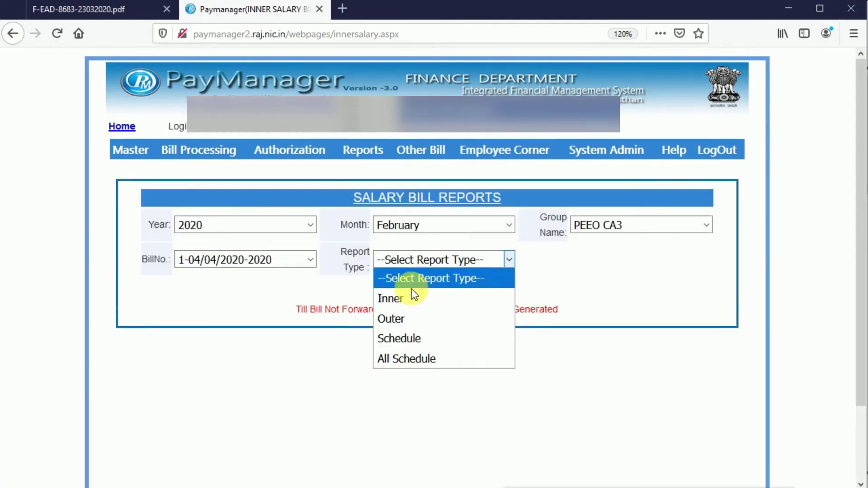
left_click(401, 320)
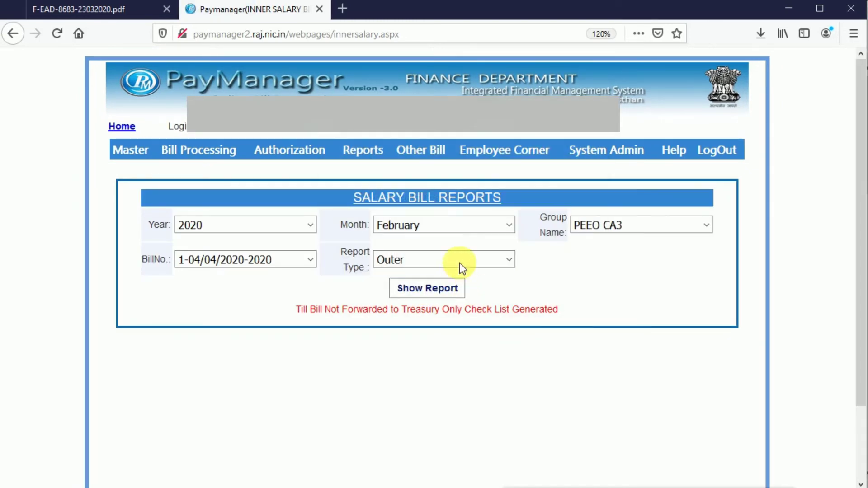
left_click(492, 257)
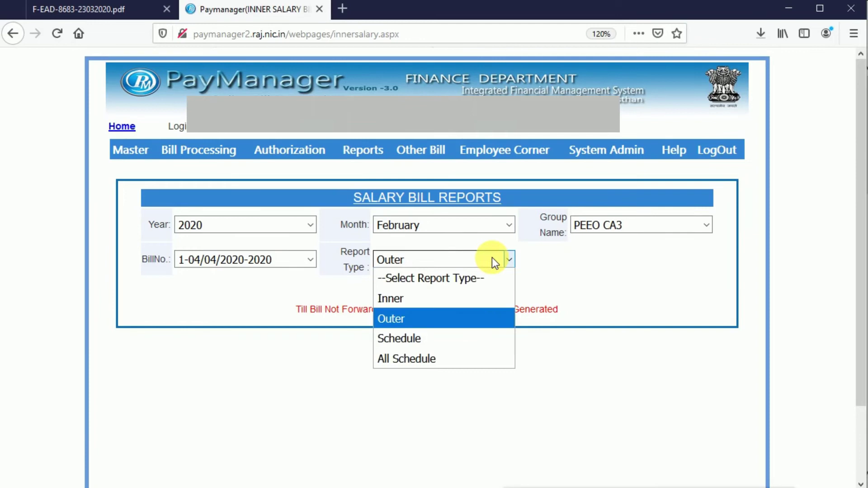
left_click(408, 296)
left_click(425, 288)
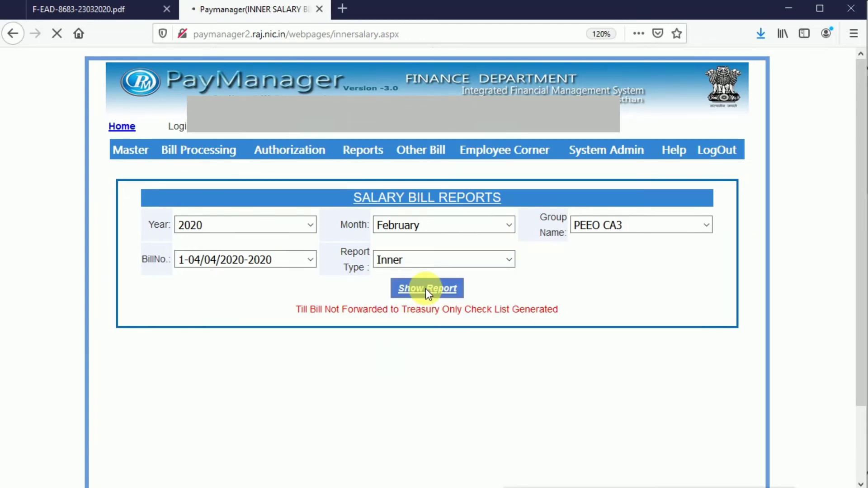
left_click(510, 329)
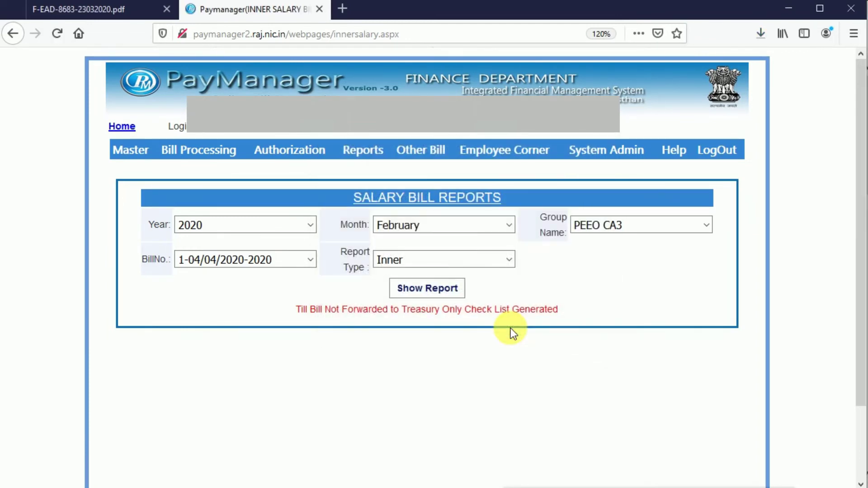
Generate the All Schedule report, then return to the PayManager home page
left_click(486, 261)
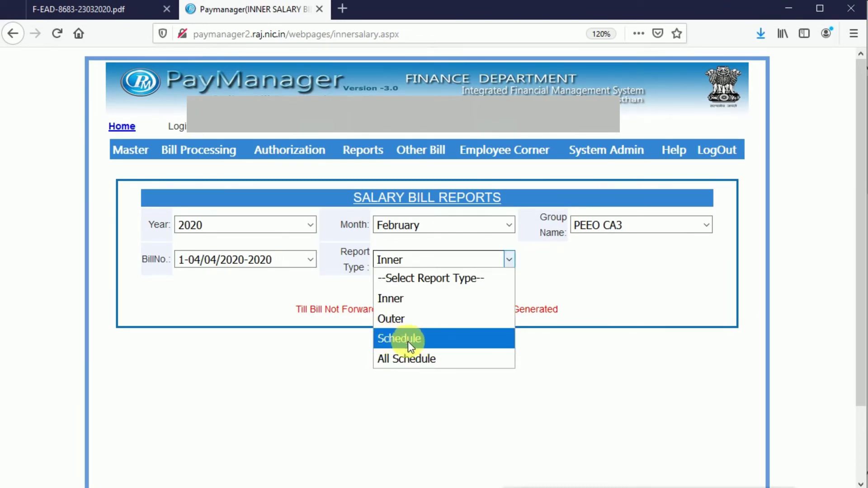
left_click(410, 360)
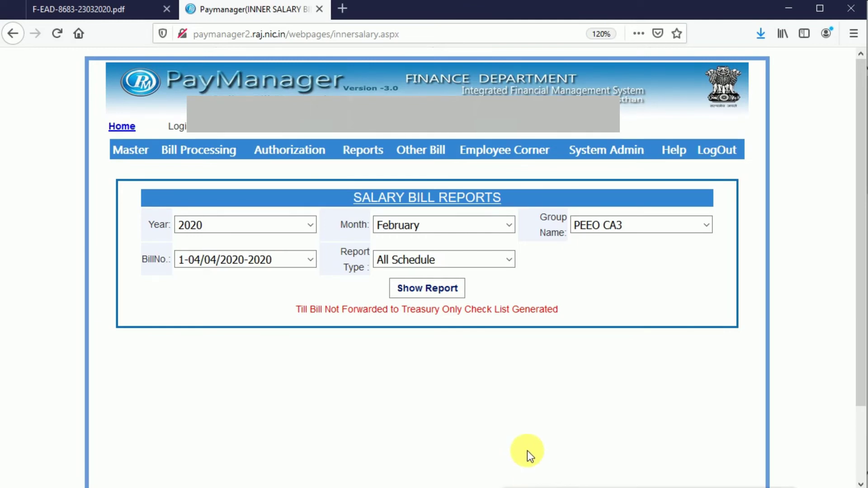
key("alt+Left")
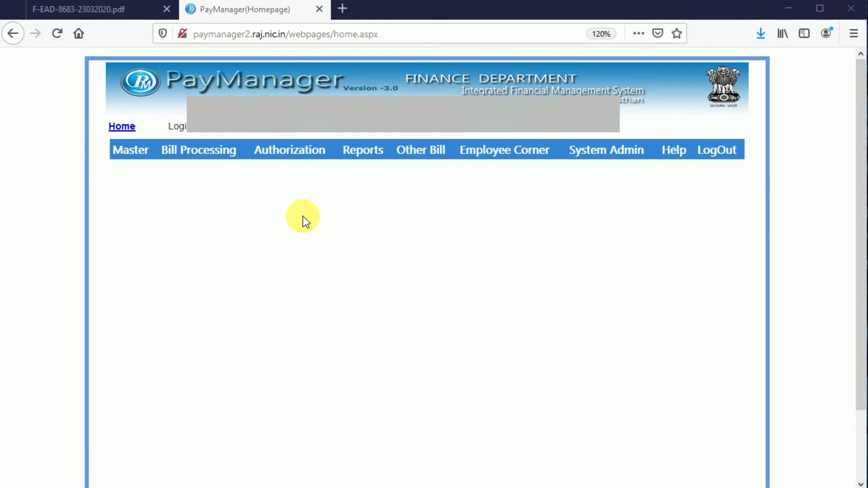
Go to Authorization > Offline Bill Submission > Upload Sign Report
mouse_move(292, 150)
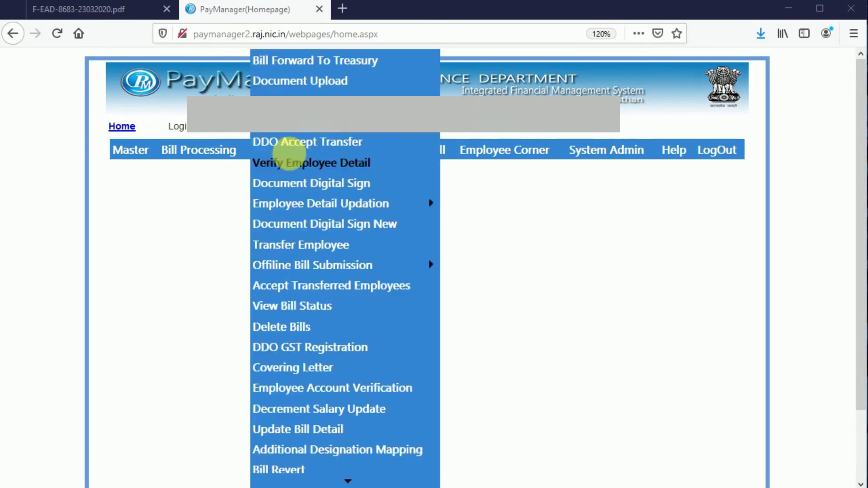
mouse_move(299, 263)
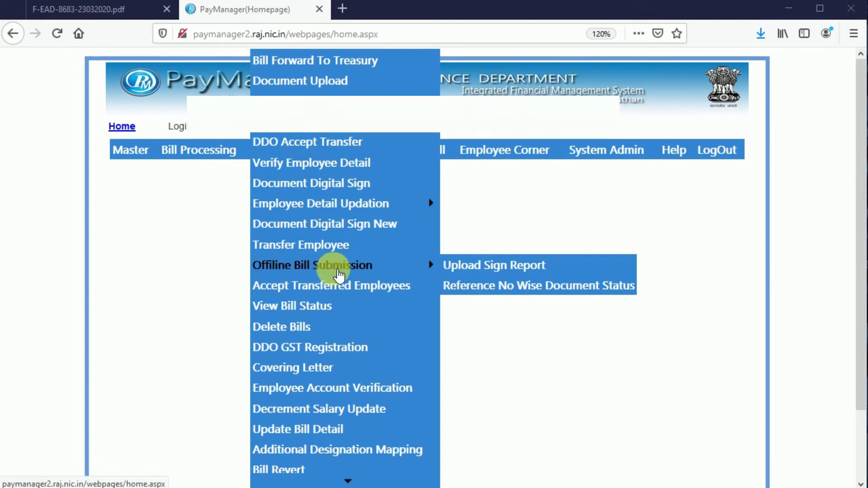
left_click(503, 272)
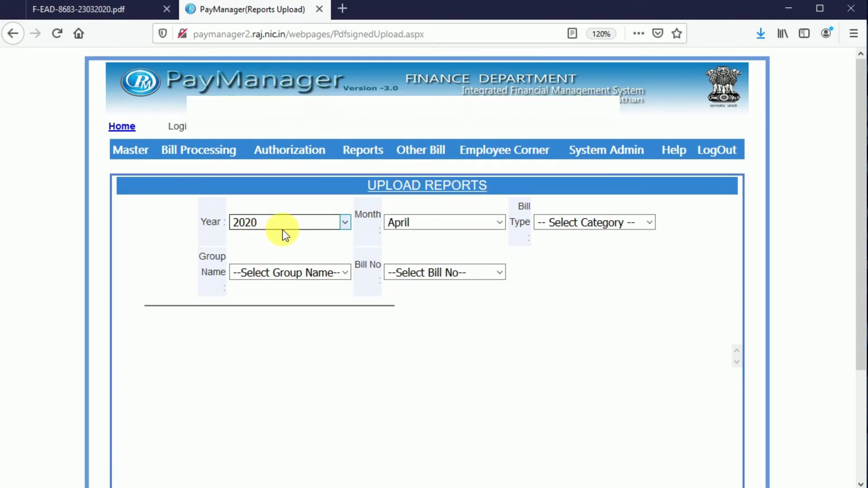
Set month February, bill type Salary, group PEEO CA3 (correcting from PEEO CA1) and bill number 1
left_click(499, 224)
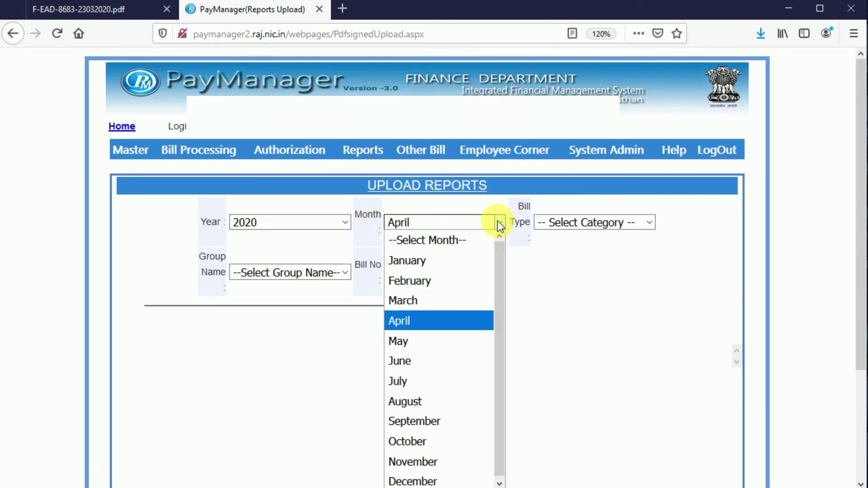
left_click(403, 281)
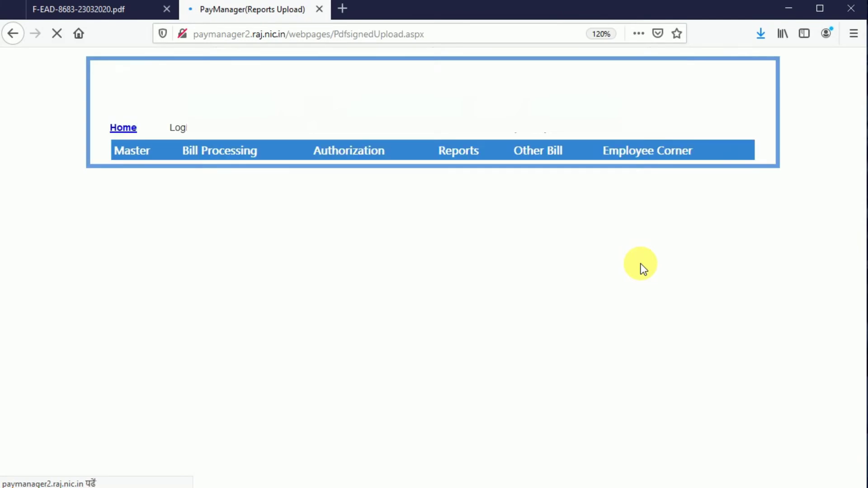
left_click(644, 223)
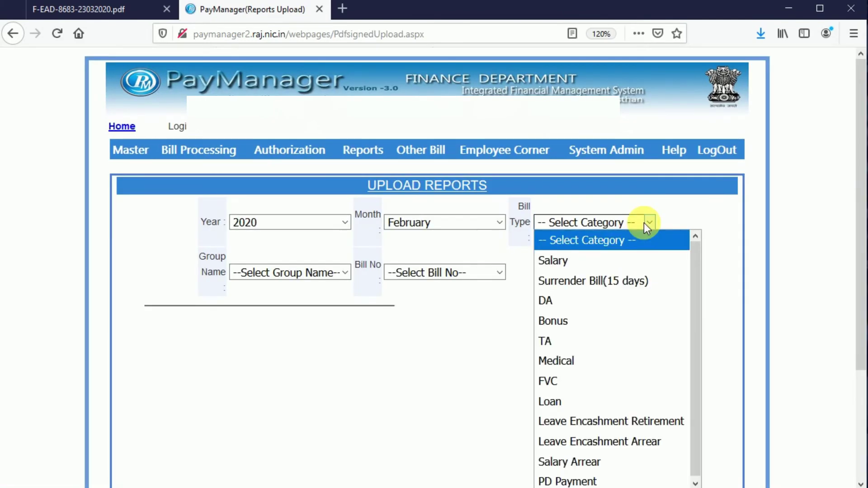
left_click(572, 262)
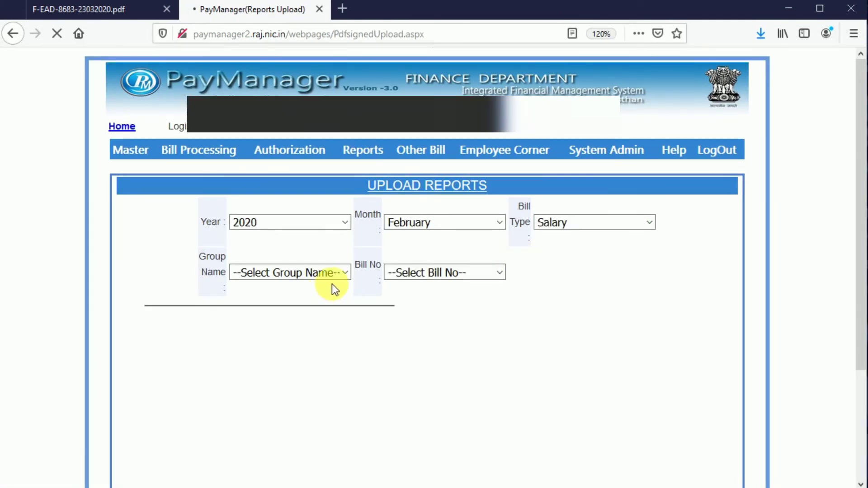
left_click(346, 275)
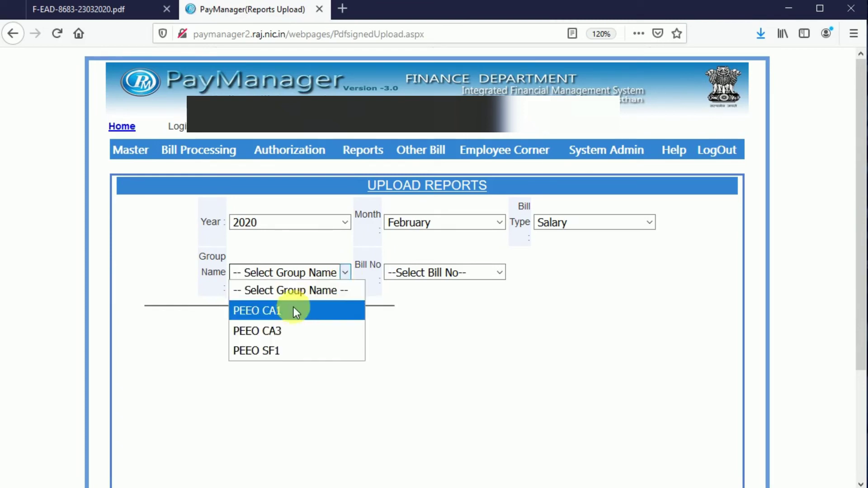
left_click(269, 309)
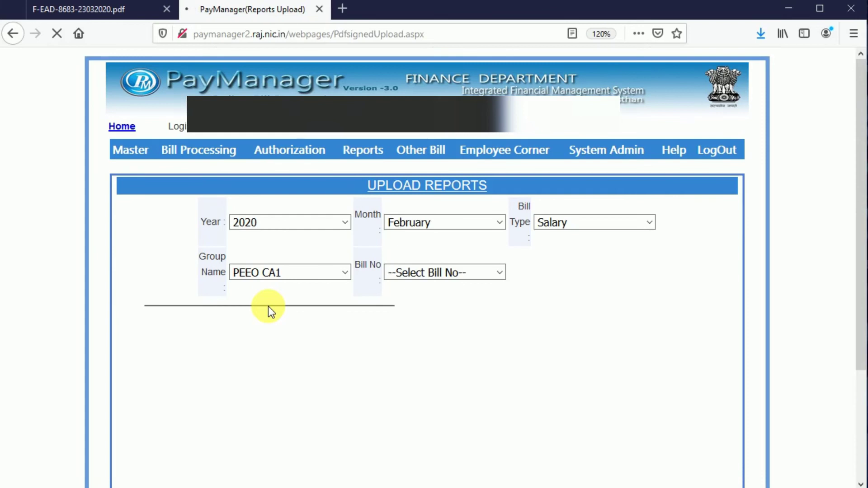
left_click(480, 271)
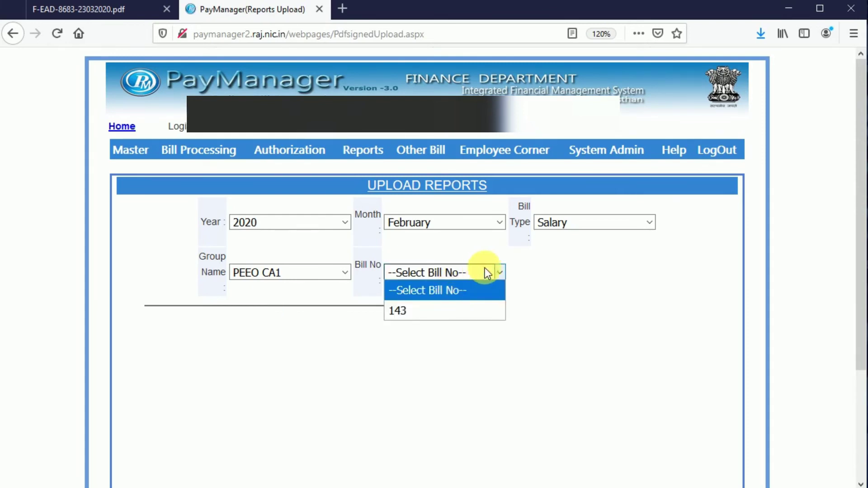
left_click(501, 272)
left_click(342, 274)
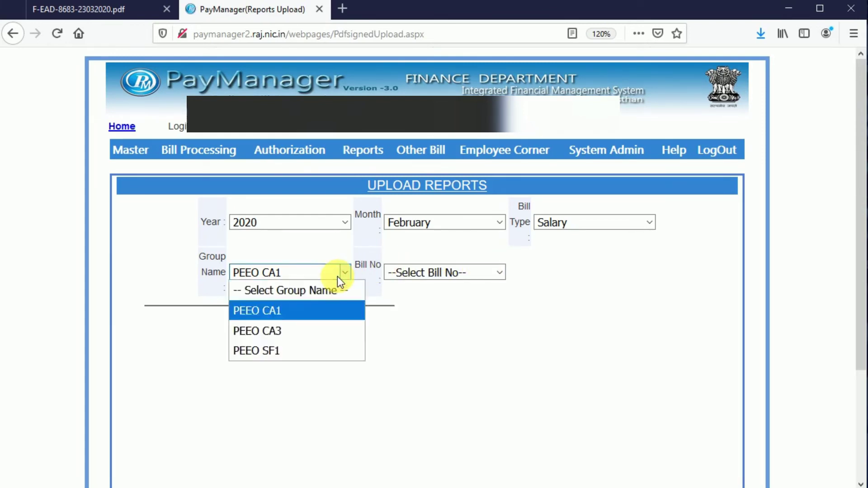
left_click(337, 331)
left_click(438, 272)
left_click(398, 310)
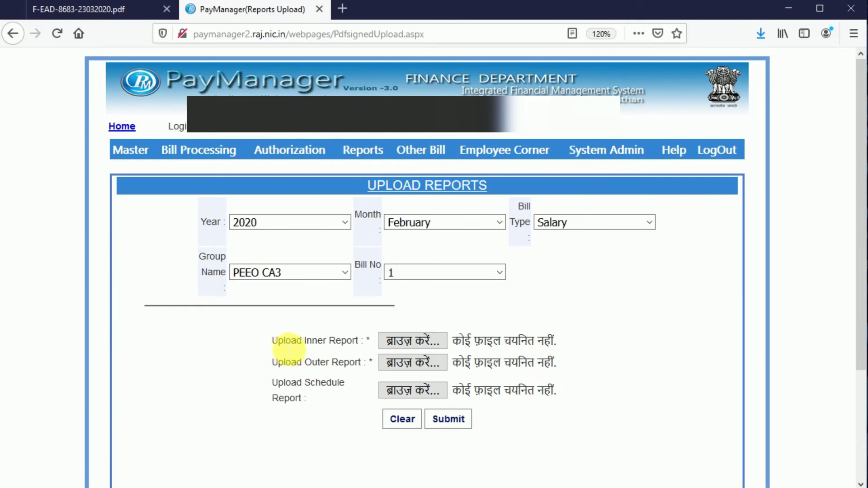
Attach inner.pdf from the Downloads folder as the inner report
left_click(408, 345)
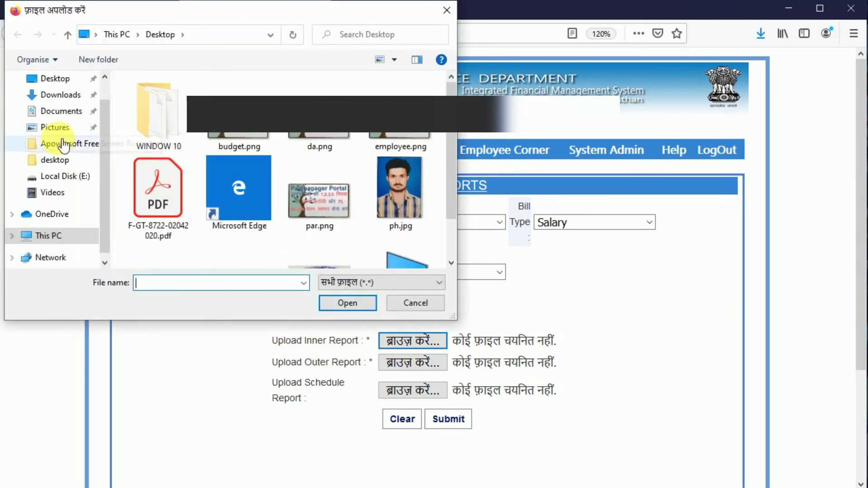
left_click(68, 111)
left_click(72, 97)
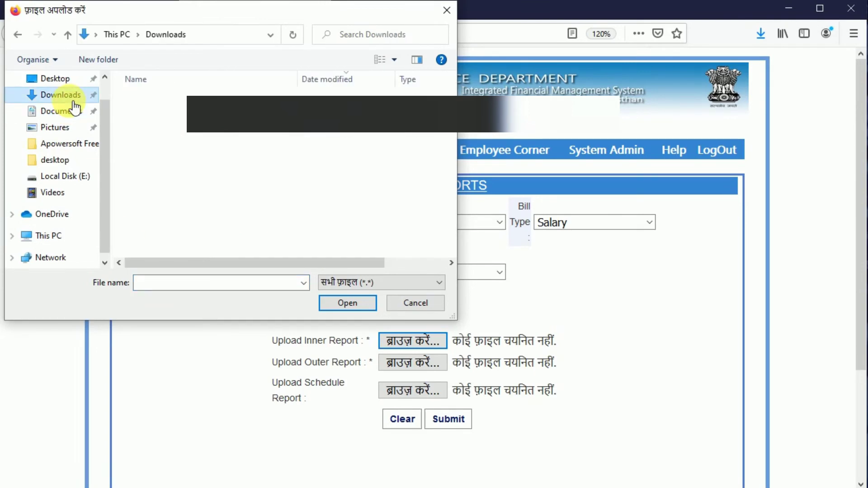
left_click(160, 132)
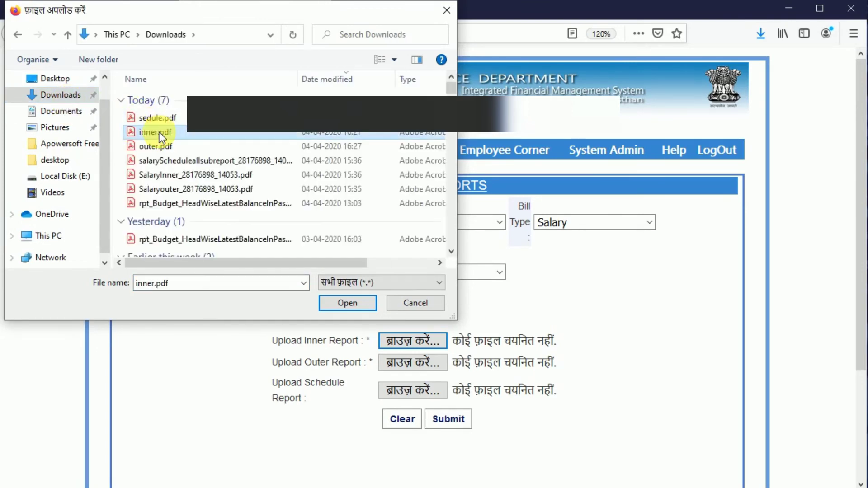
left_click(349, 304)
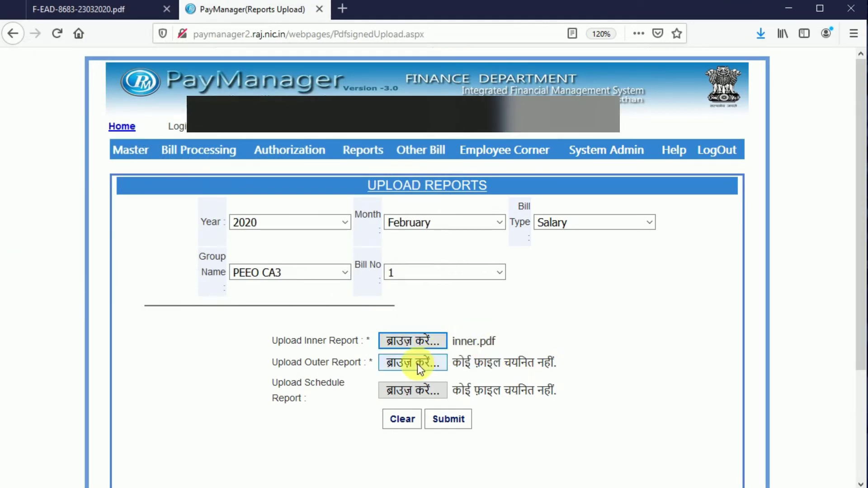
Attach outer.pdf as the outer report and sedule.pdf as the schedule report
left_click(417, 364)
left_click(149, 144)
left_click(345, 302)
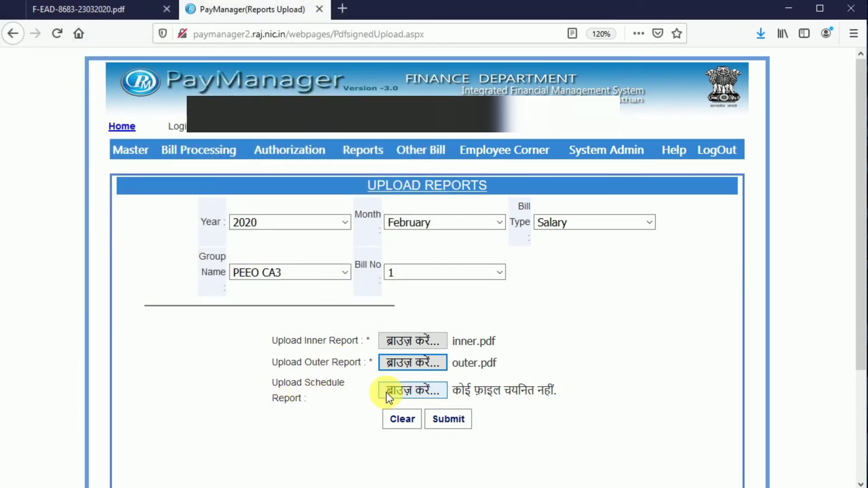
left_click(414, 391)
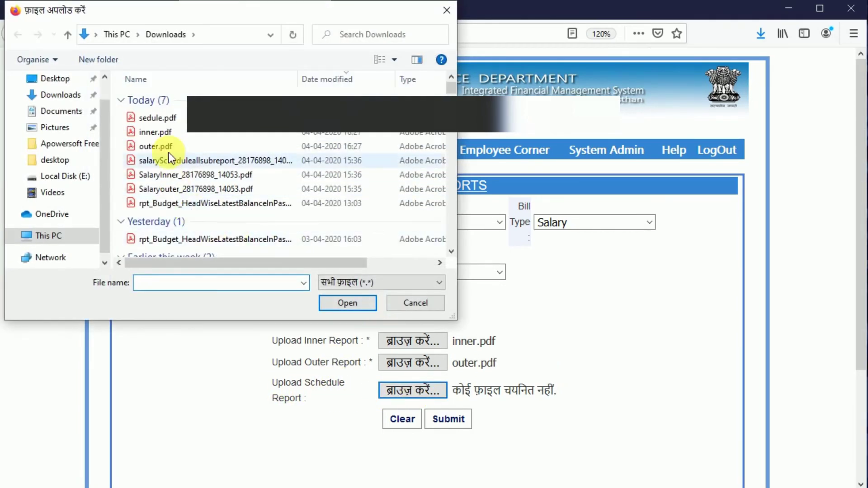
left_click(162, 119)
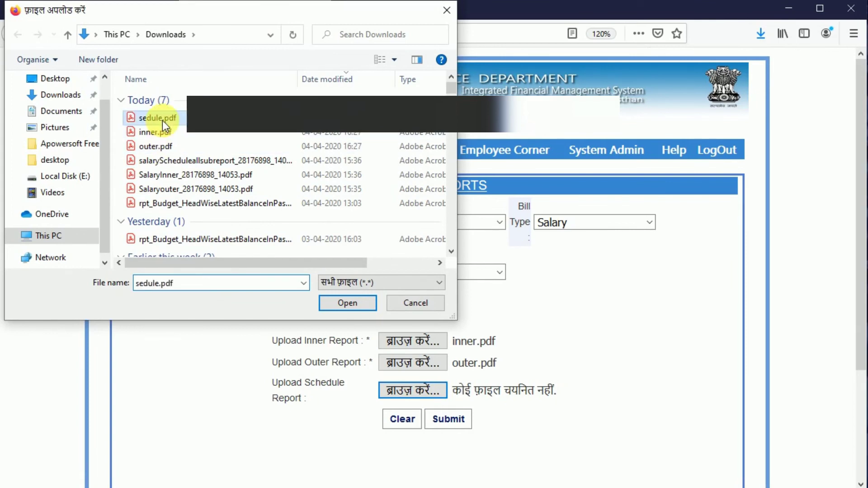
left_click(333, 304)
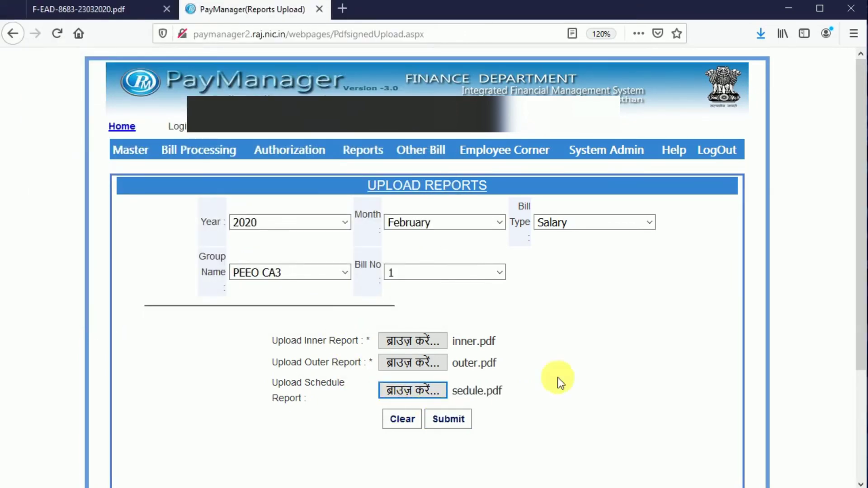
scroll(864, 322, "down", 2)
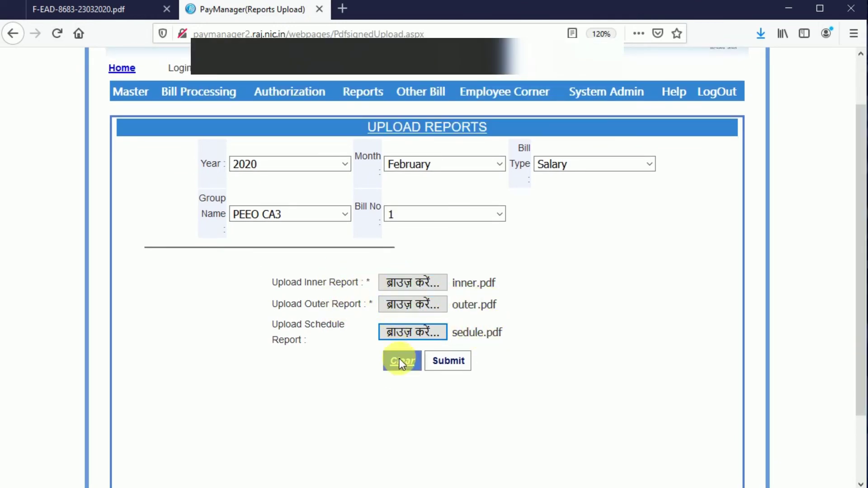
Submit the inner, outer and schedule salary report files, confirm the 'All file has been uploaded.' alert, and review the uploaded-file table
left_click(455, 359)
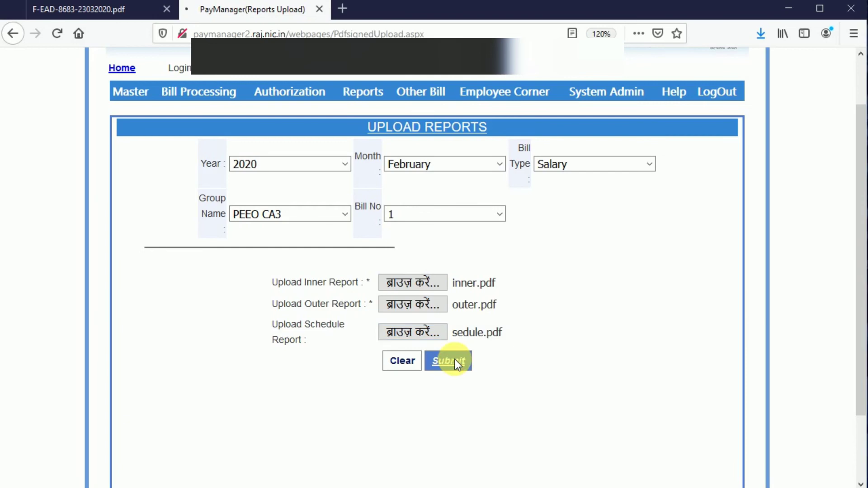
left_click_drag(863, 350, 863, 393)
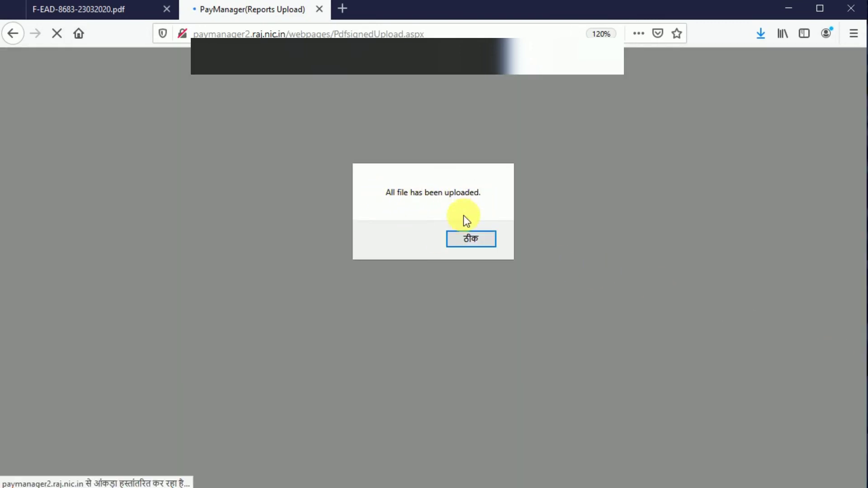
left_click(465, 242)
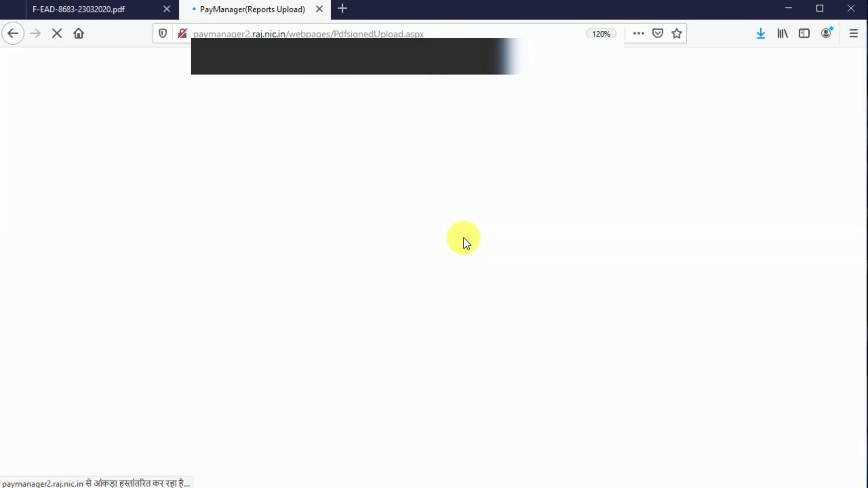
left_click_drag(861, 240, 860, 339)
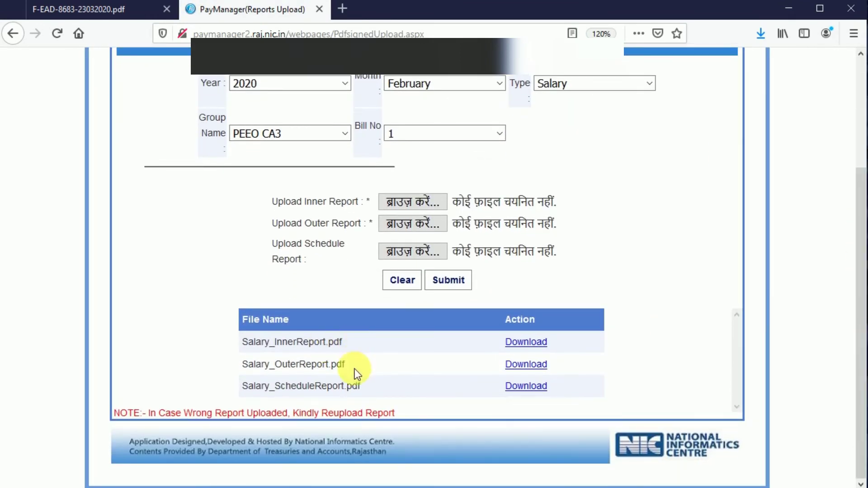
scroll(847, 291, "up", 3)
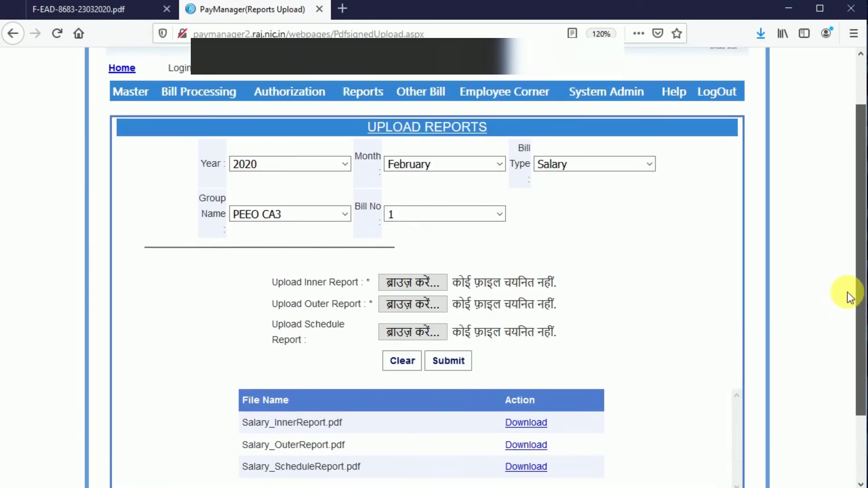
scroll(847, 316, "down", 2)
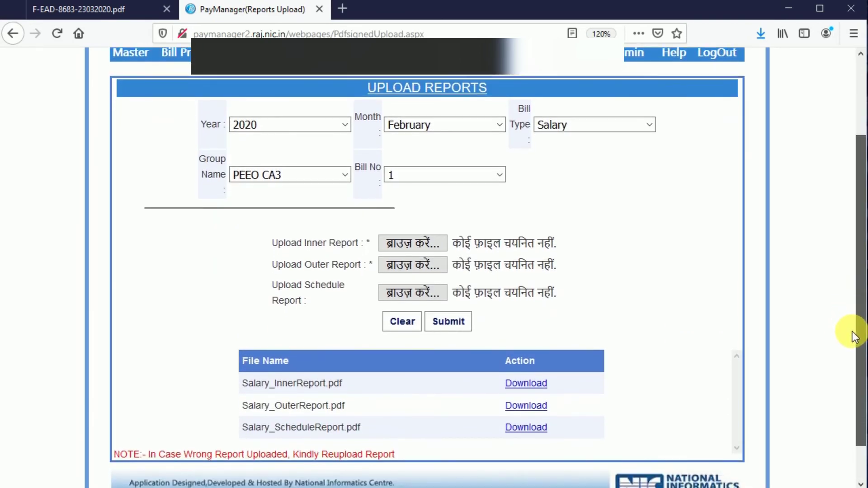
scroll(854, 336, "up", 3)
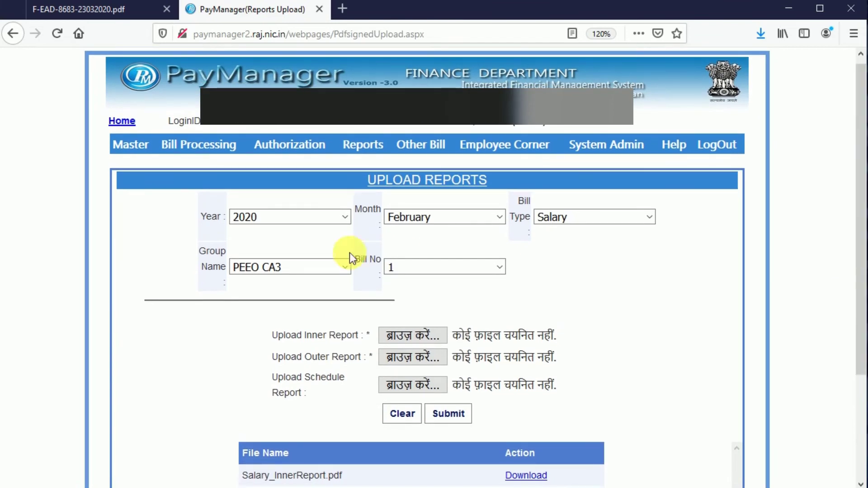
Go to Authorization > Offline Bill Submission > Reference No Wise Document Status
mouse_move(290, 145)
mouse_move(307, 264)
left_click(526, 286)
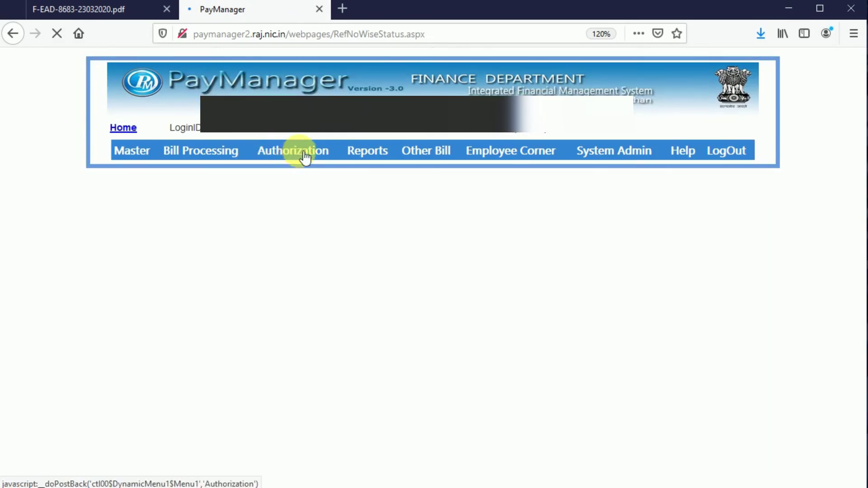
Look up the bill's reference number to show SAYALA treasury, bill no 1 dated 04/04/2020
mouse_move(303, 150)
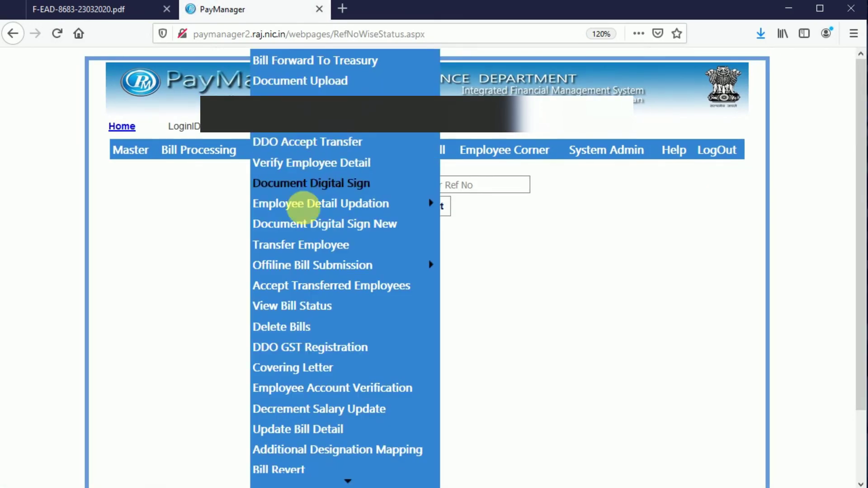
mouse_move(310, 267)
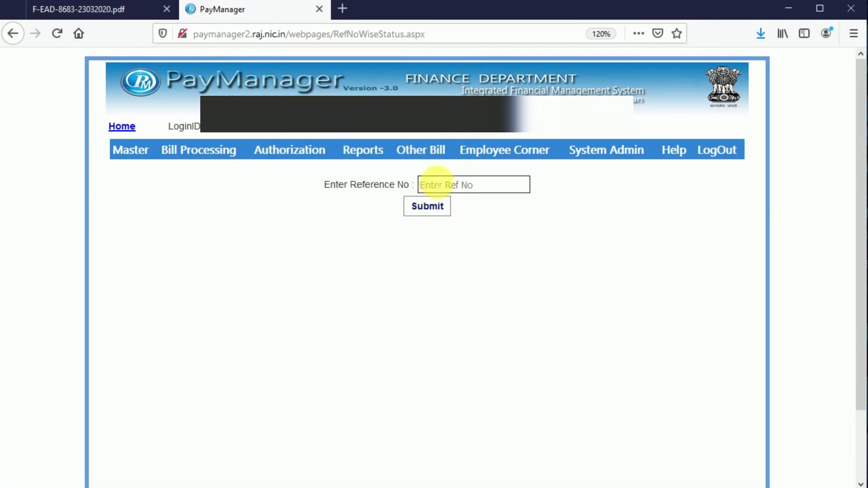
left_click(484, 189)
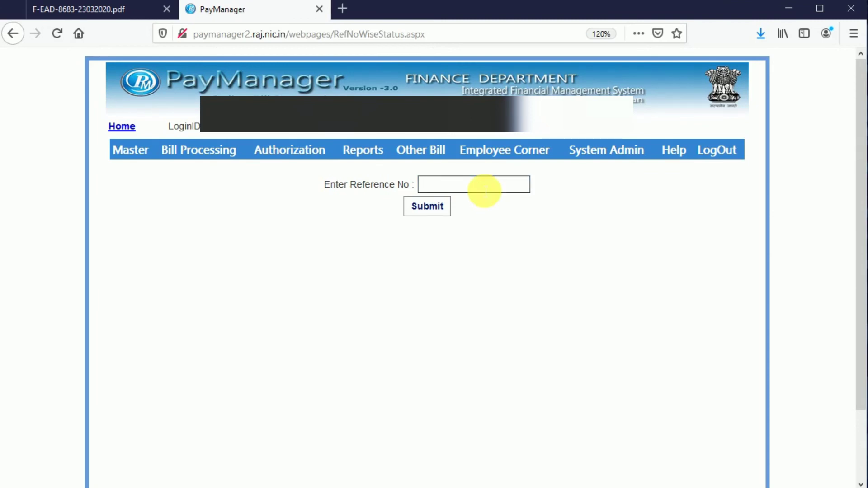
type("28176898")
left_click(432, 209)
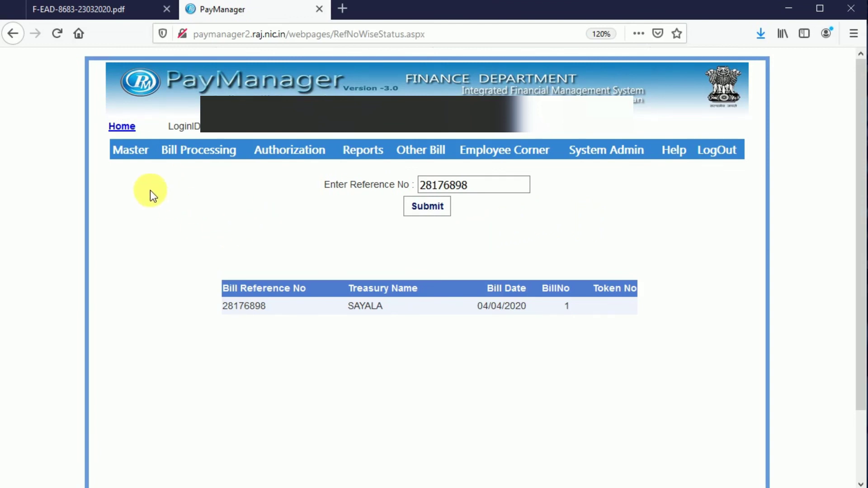
Open Master > Group Master and browse the pay groups such as PEEO CA3
mouse_move(126, 146)
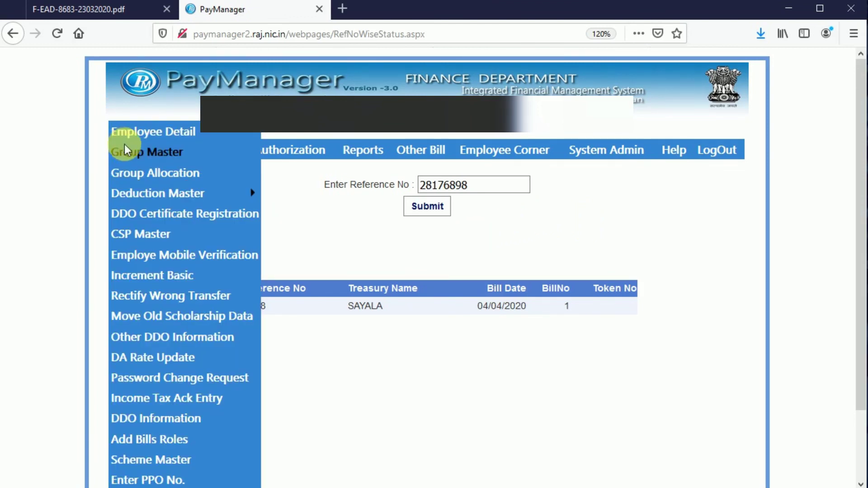
left_click(170, 156)
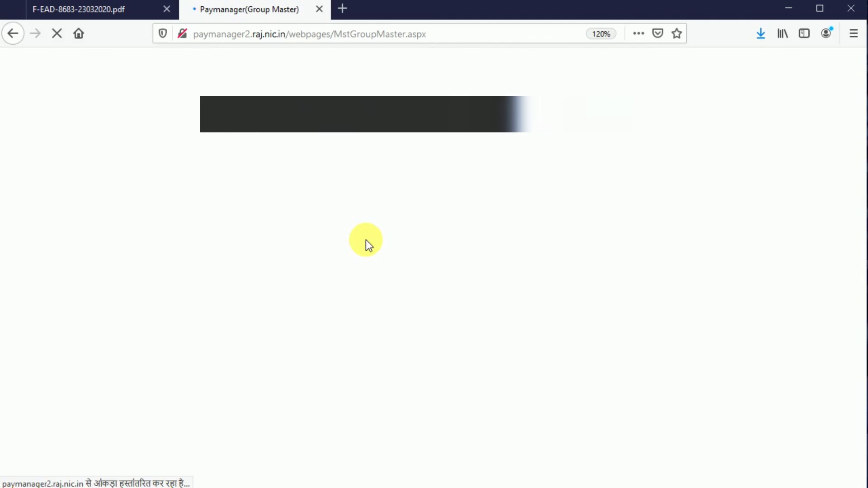
left_click(488, 264)
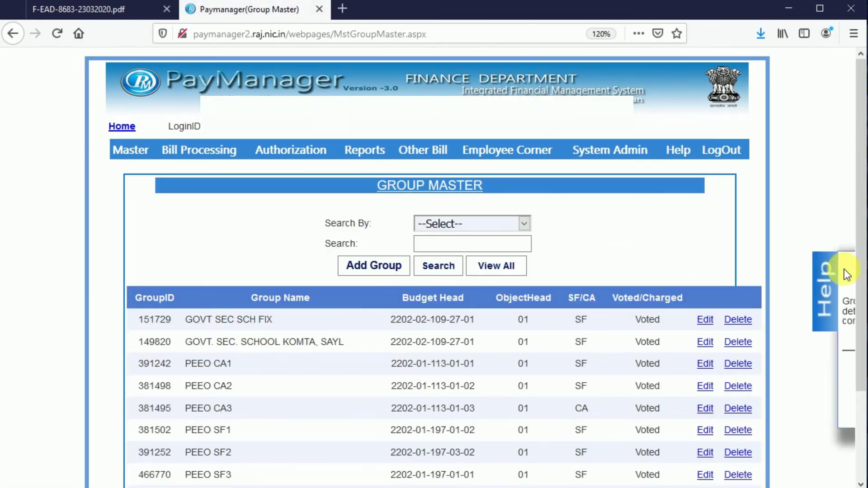
scroll(861, 344, "down", 3)
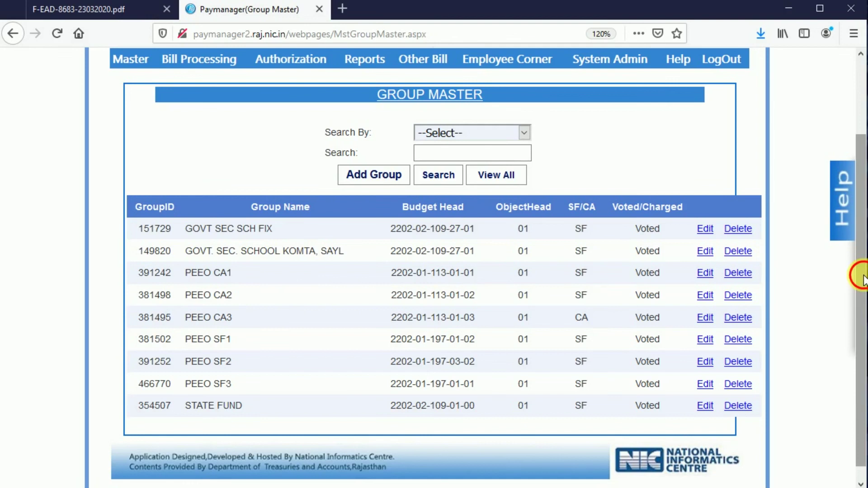
scroll(863, 267, "up", 1)
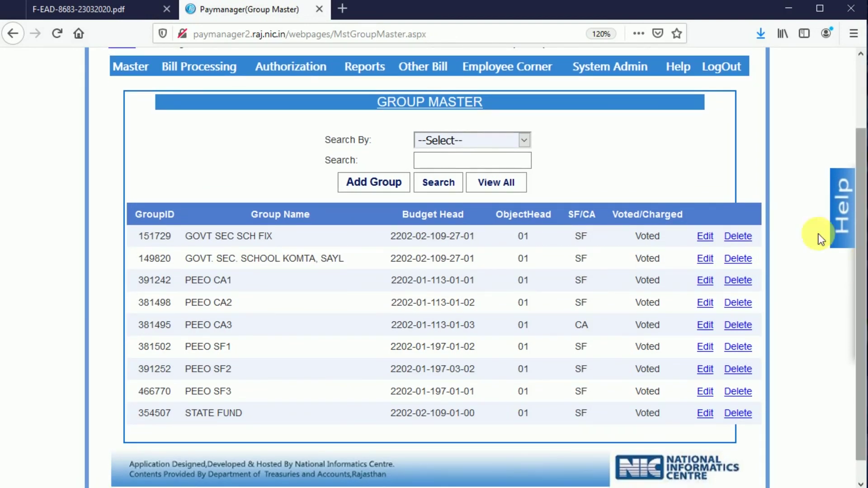
Check the Search By options for groups, then dismiss them without choosing
left_click(522, 140)
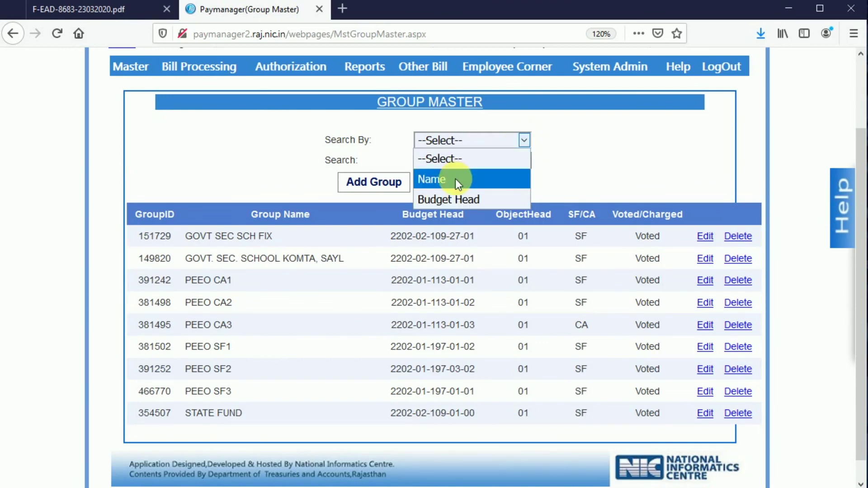
key("Escape")
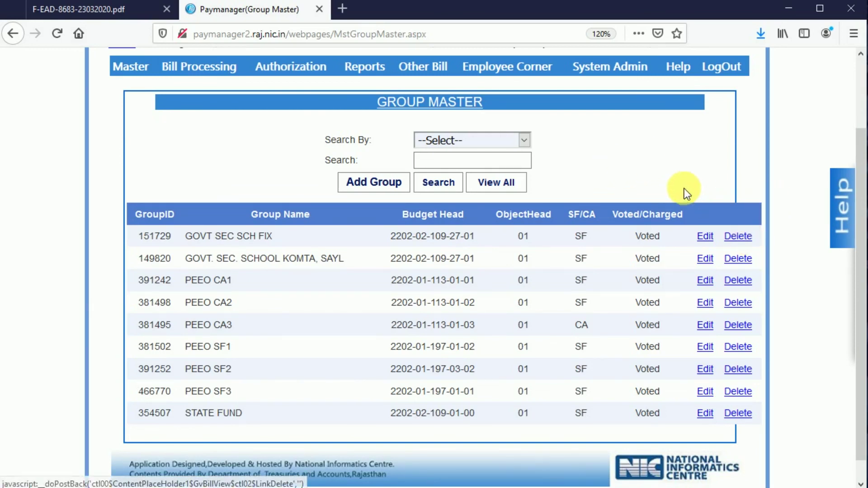
scroll(618, 236, "up", 2)
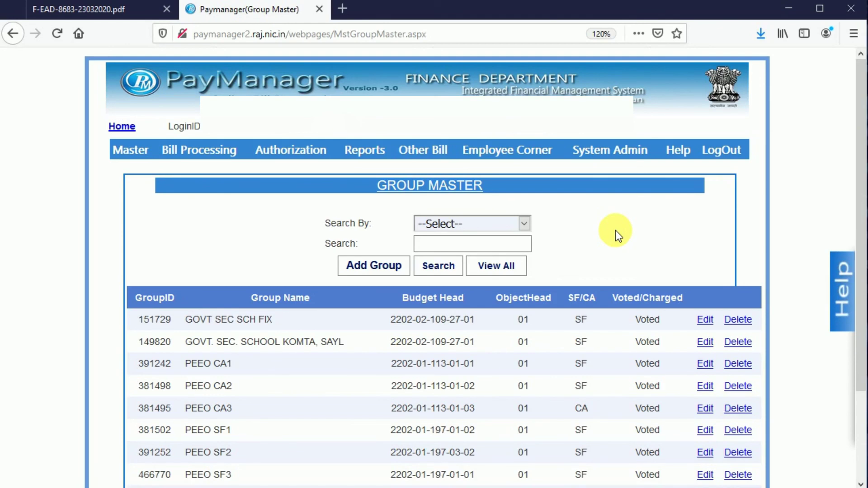
Return to the F-EAD-8683-23032020.pdf circular at section (a) on digitally signed bill submission
left_click(91, 9)
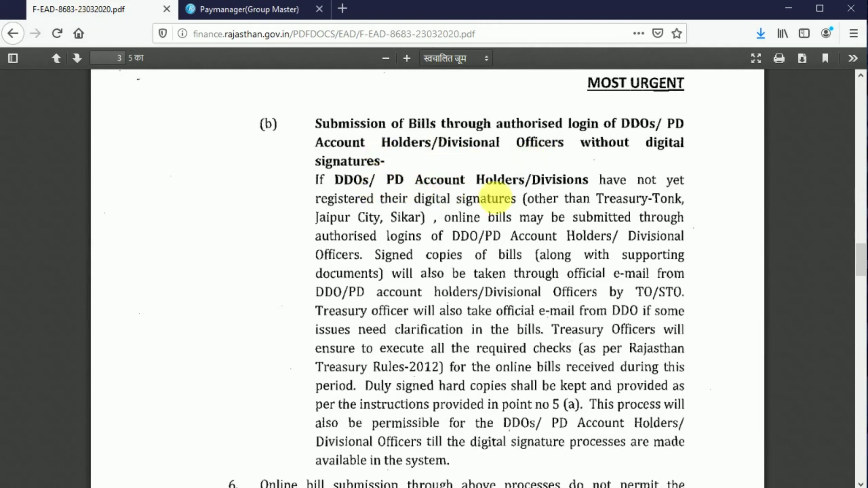
left_click_drag(862, 264, 861, 213)
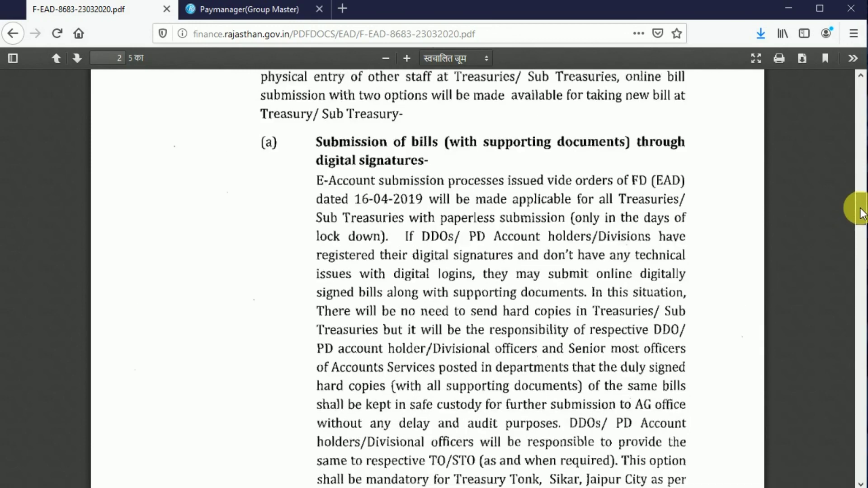